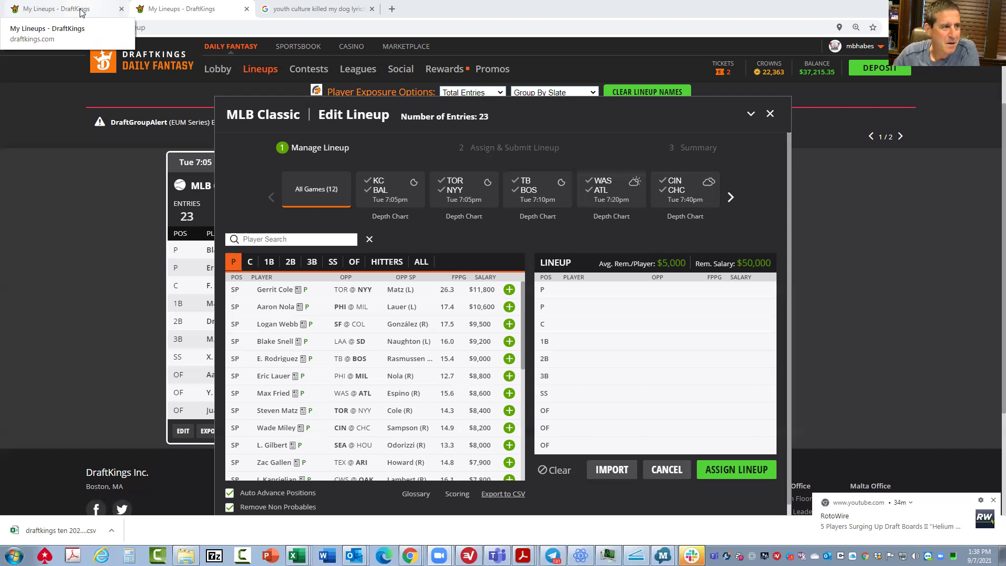
# - Review the winnings, scores and player points of the 09/06/2021 MLB Classic lineups on the other My Lineups page
pyautogui.click(57, 10)
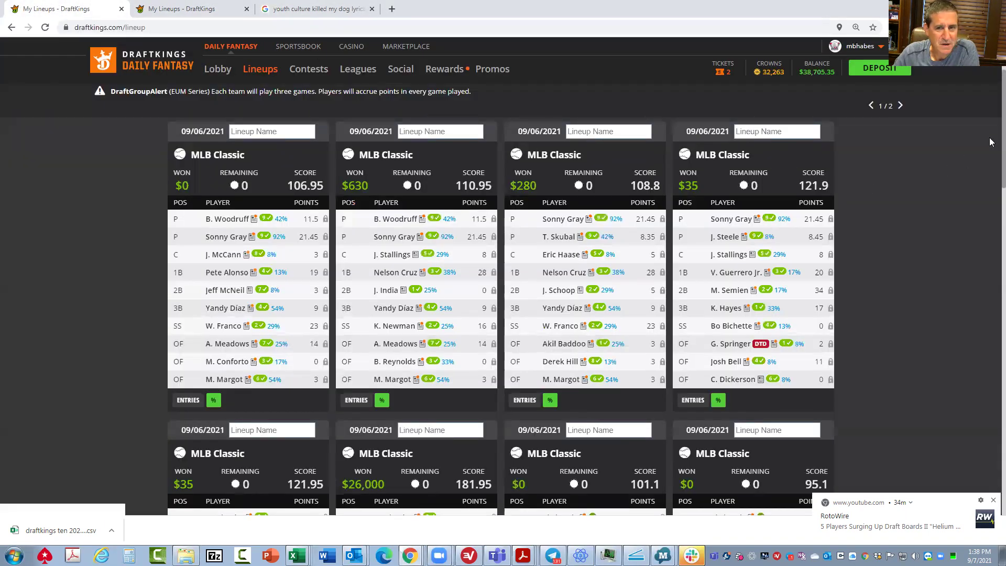
pyautogui.scroll(-2, 991, 119)
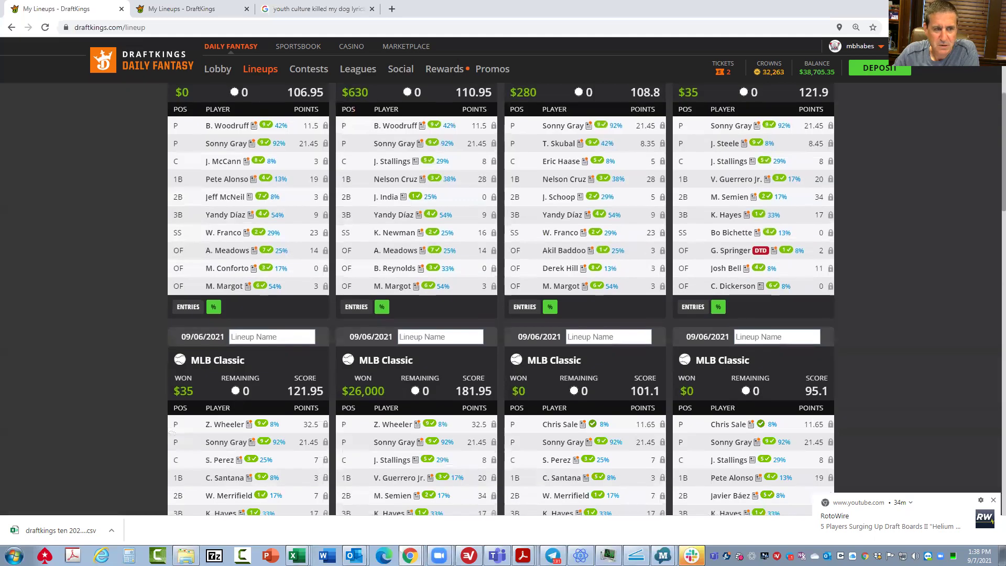
pyautogui.scroll(-2, 990, 152)
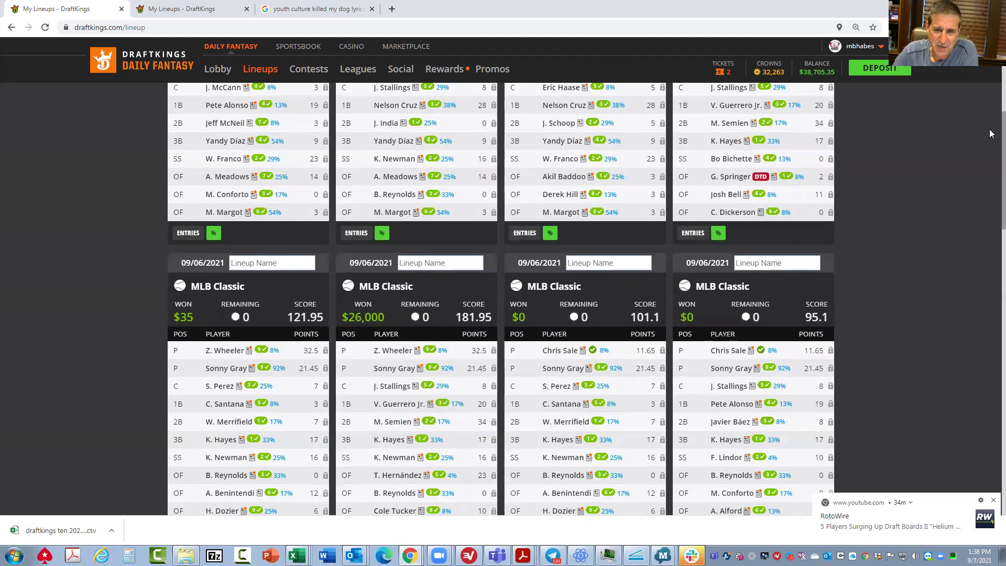
pyautogui.scroll(3, 990, 126)
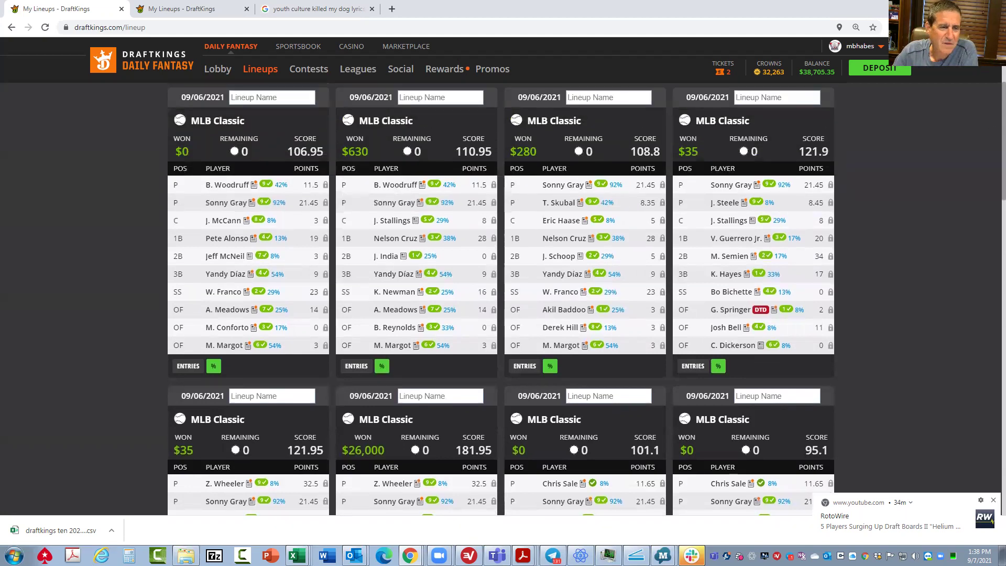
pyautogui.scroll(-3, 968, 159)
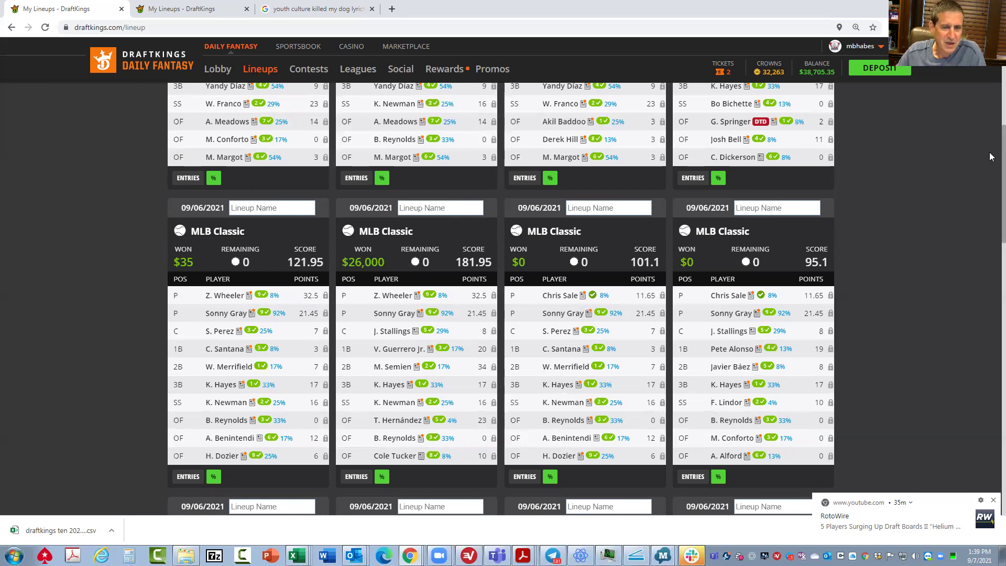
pyautogui.scroll(1, 990, 145)
pyautogui.scroll(3, 991, 145)
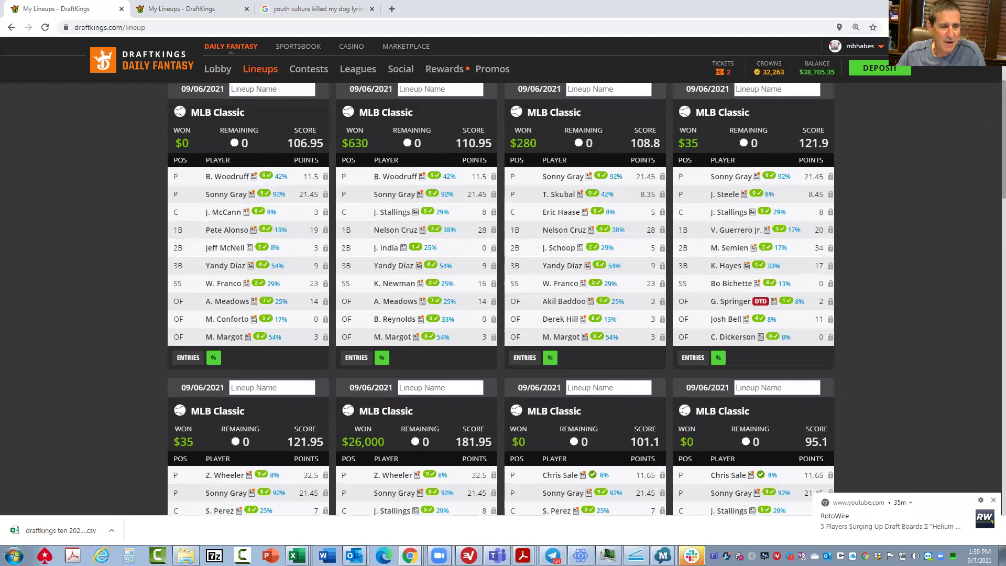
pyautogui.scroll(-3, 428, 332)
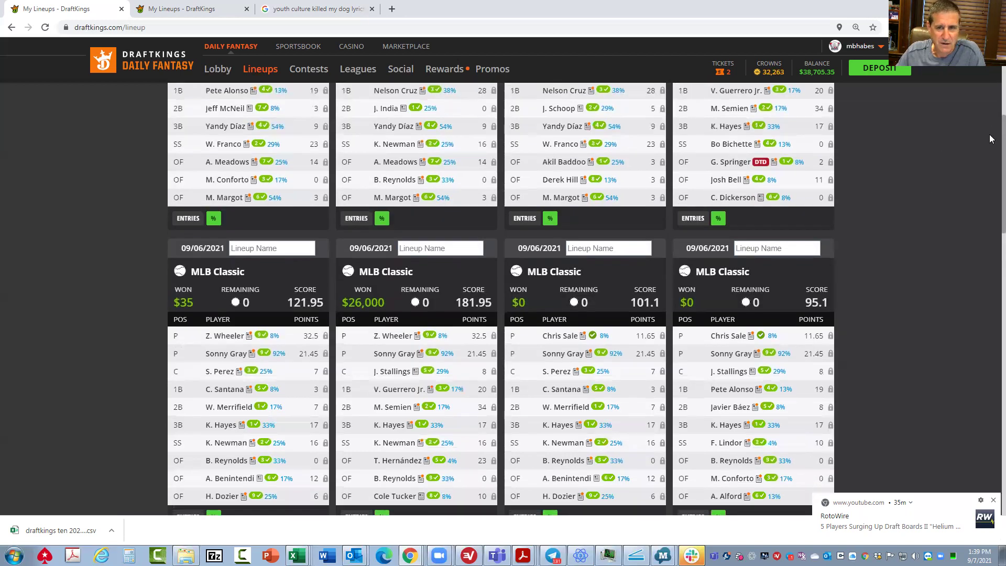
pyautogui.scroll(3, 990, 125)
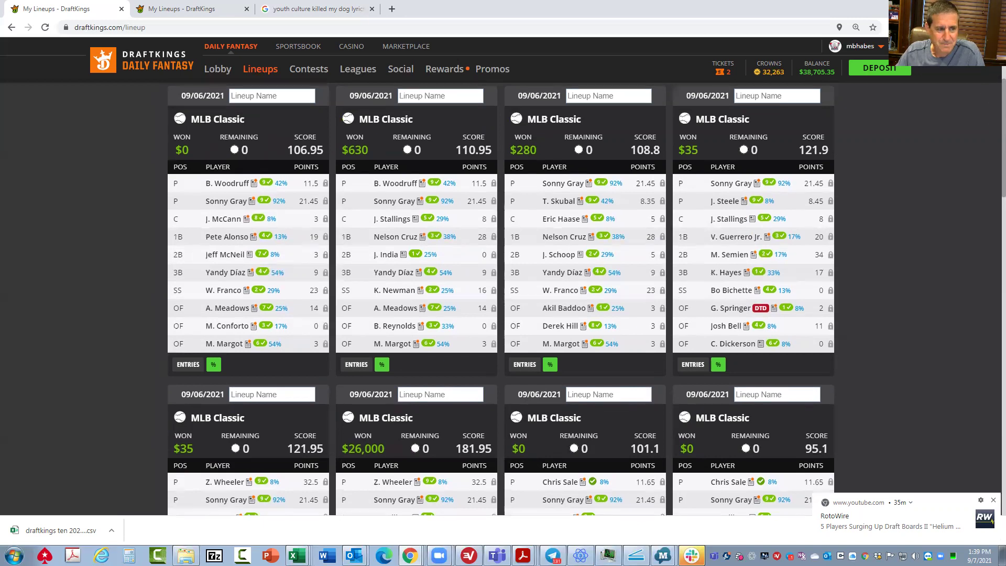
pyautogui.scroll(-2, 990, 142)
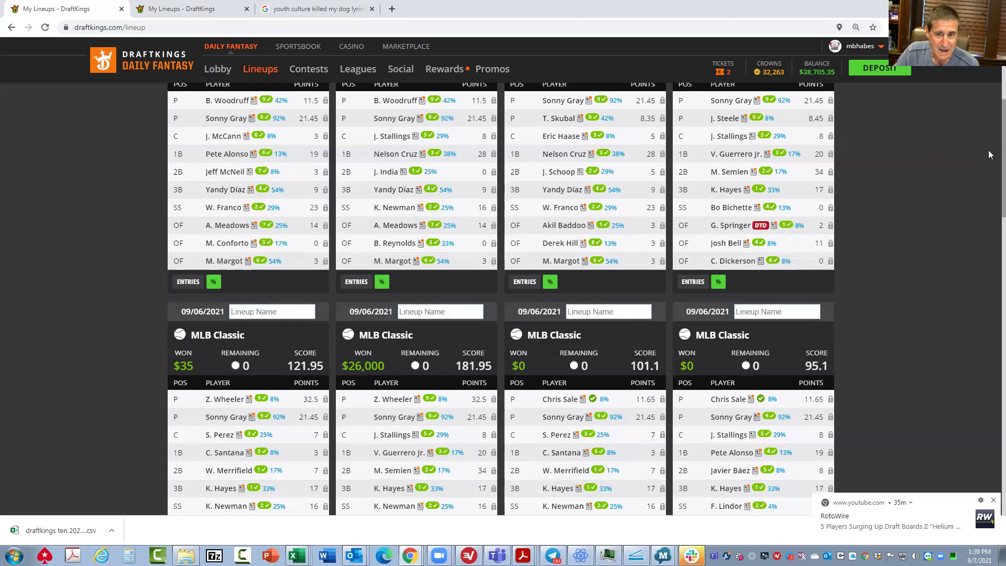
pyautogui.scroll(-1, 990, 155)
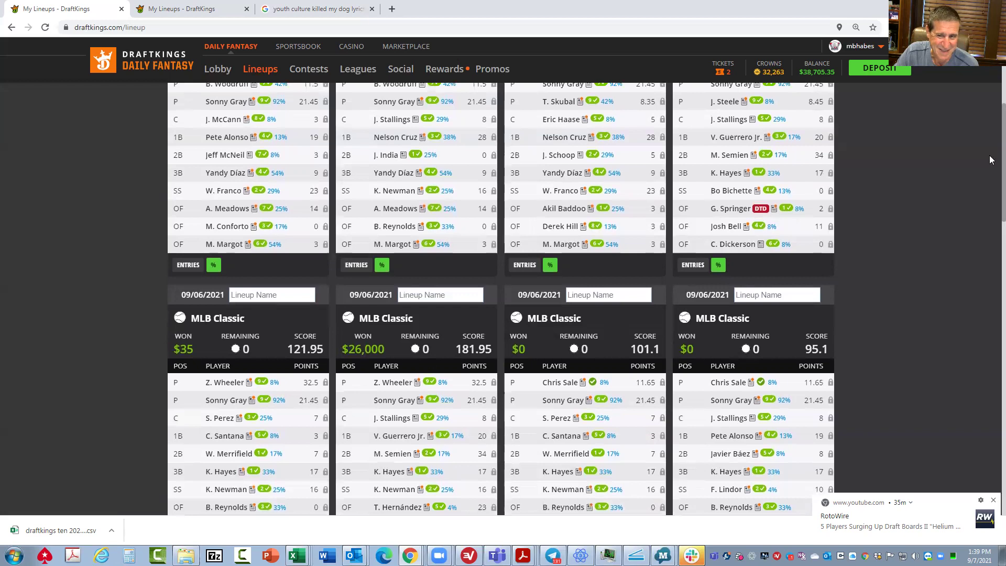
pyautogui.scroll(2, 990, 153)
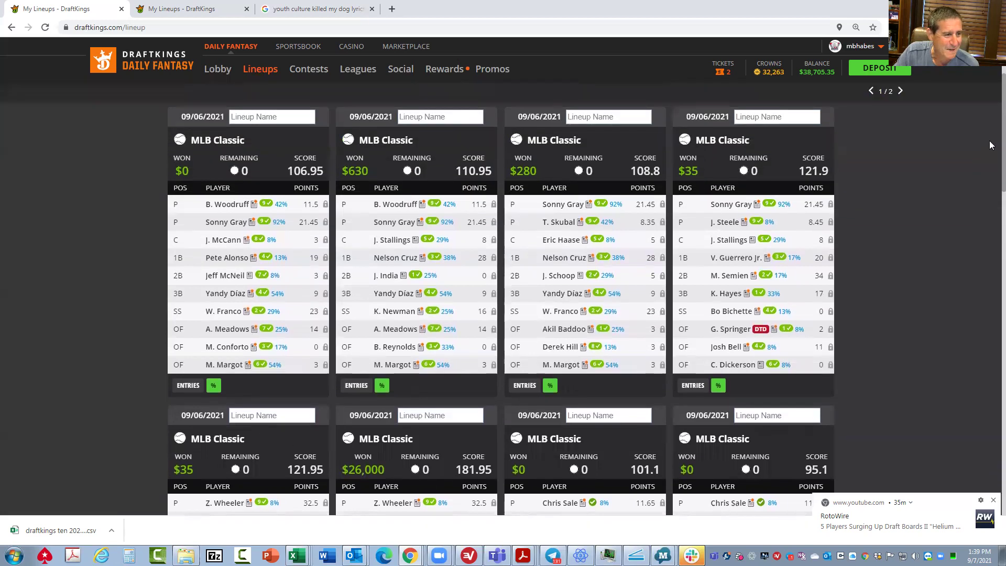
pyautogui.scroll(-2, 990, 142)
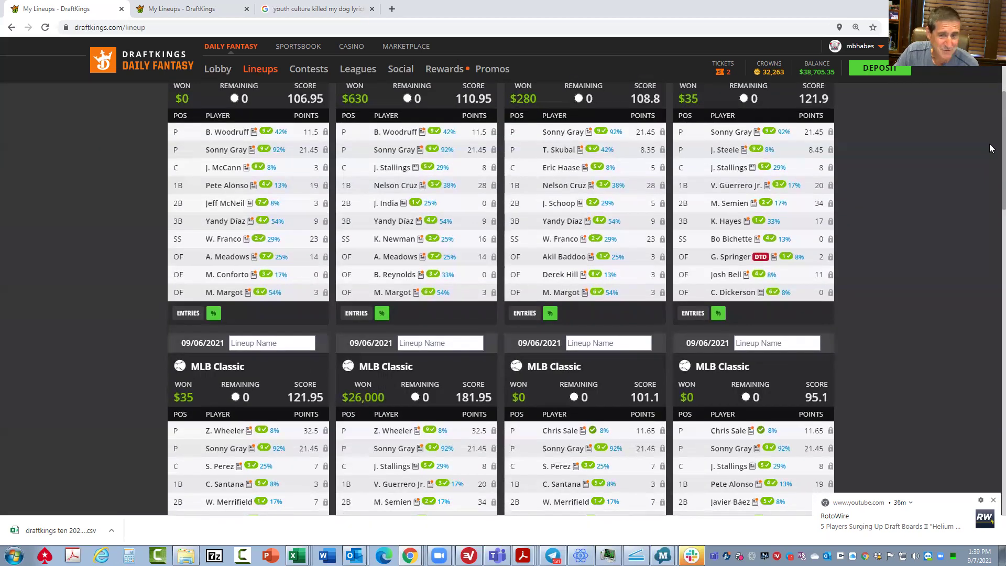
pyautogui.scroll(-3, 990, 157)
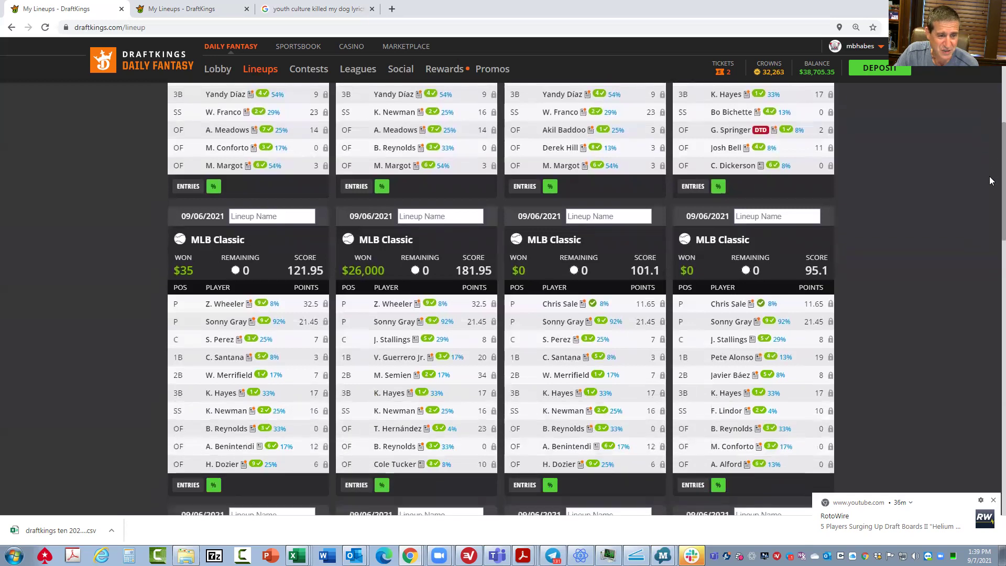
pyautogui.scroll(-1, 989, 184)
pyautogui.scroll(-1, 989, 191)
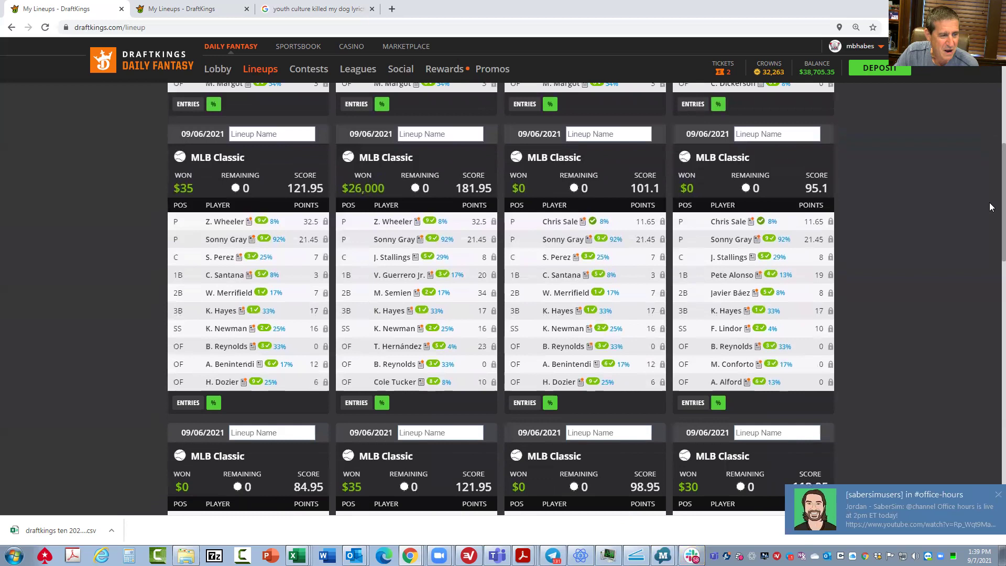
pyautogui.scroll(-1, 991, 200)
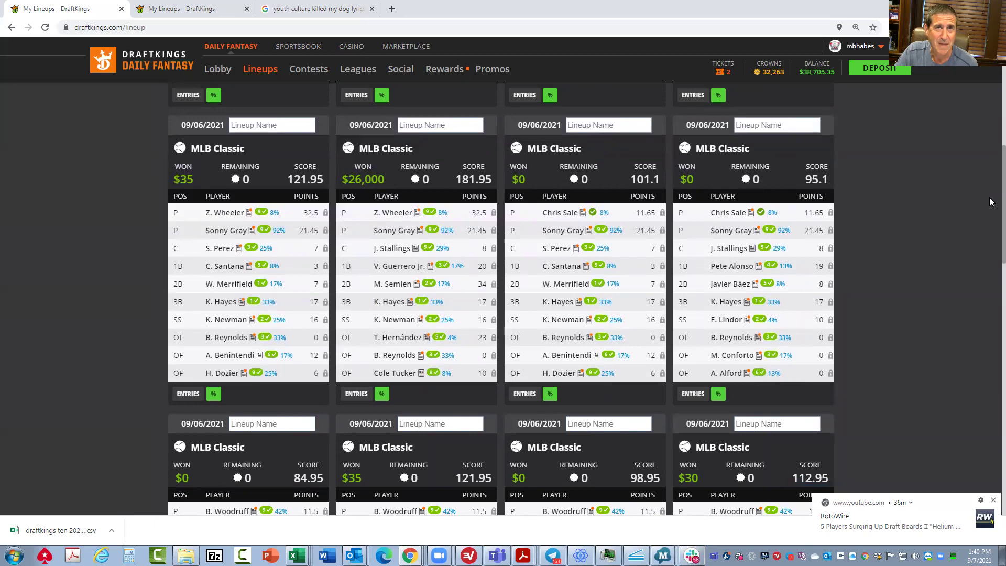
pyautogui.scroll(-1, 990, 203)
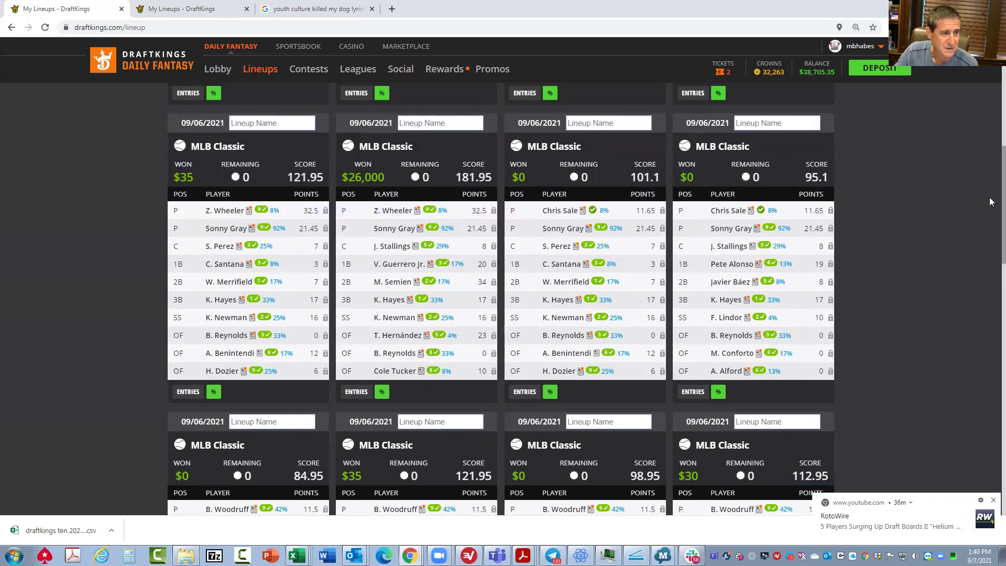
pyautogui.scroll(1, 990, 202)
pyautogui.scroll(5, 991, 202)
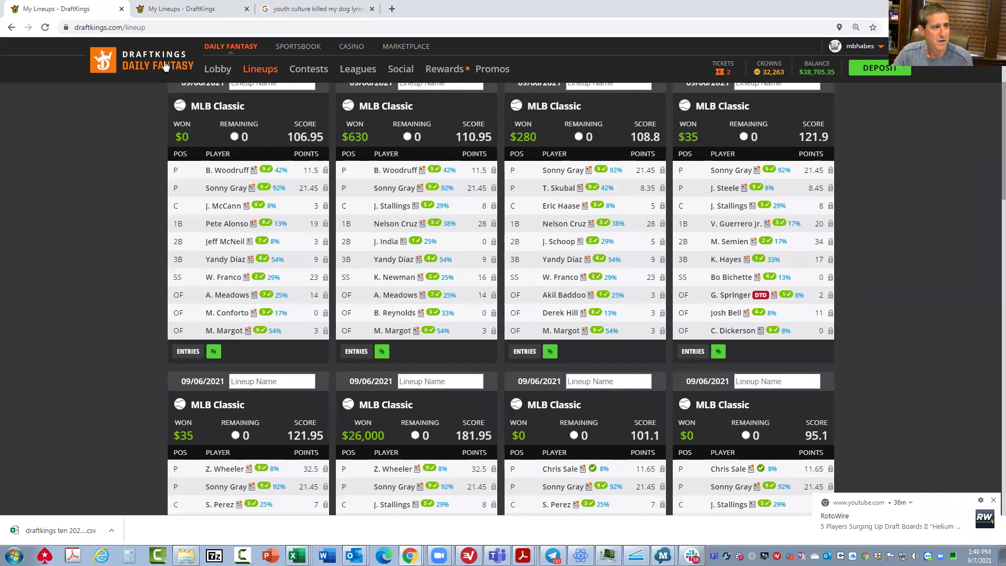
# - Return to the MLB Classic lineup editor and show the later games of the slate, from PHI @ MIL to CWS @ OAK
pyautogui.click(173, 9)
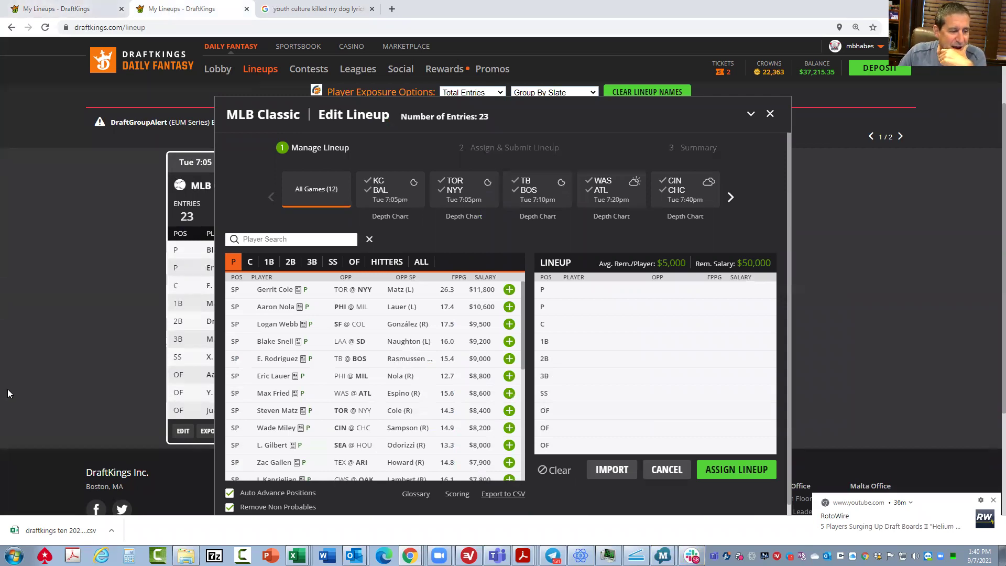
pyautogui.click(297, 555)
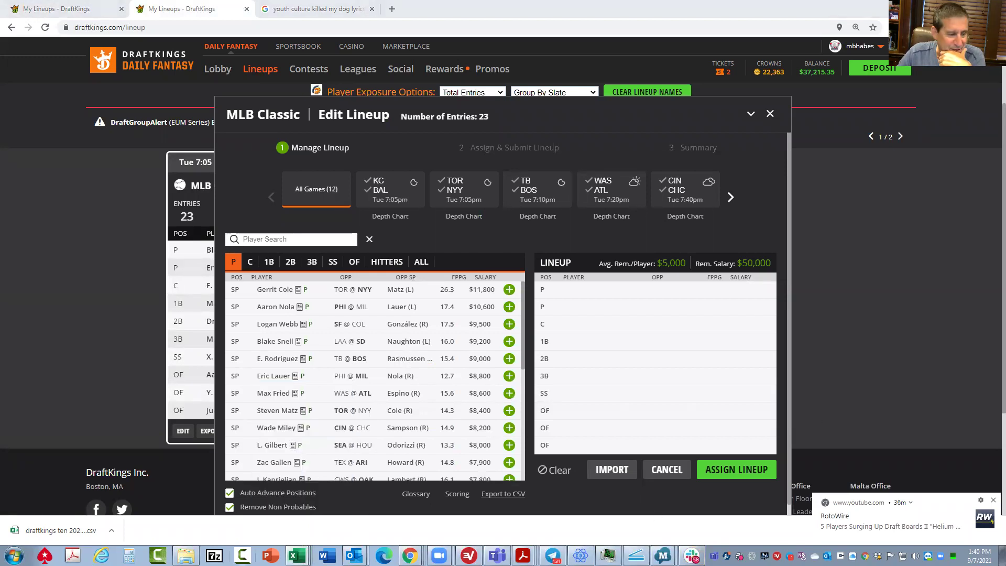
pyautogui.moveTo(297, 555)
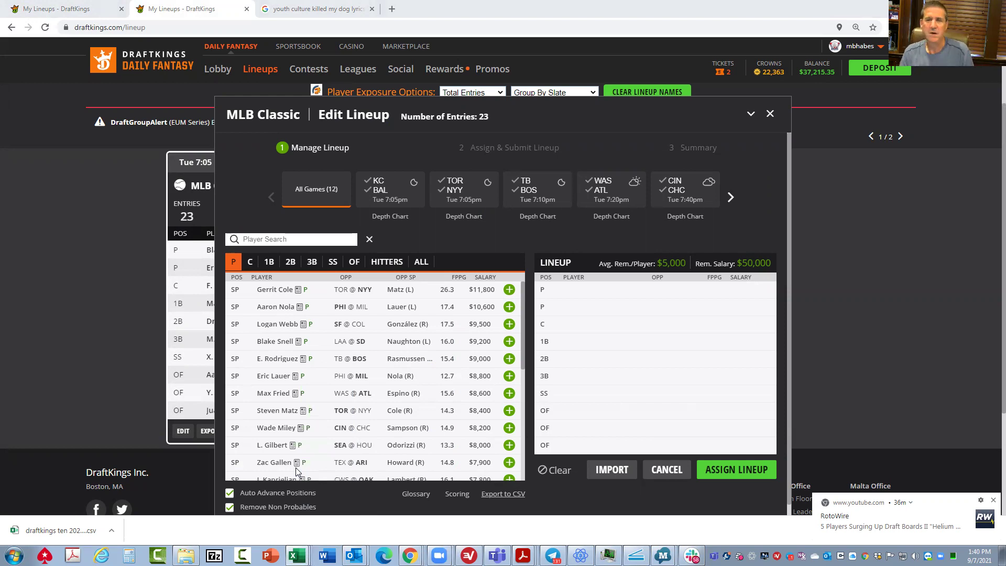
pyautogui.click(731, 199)
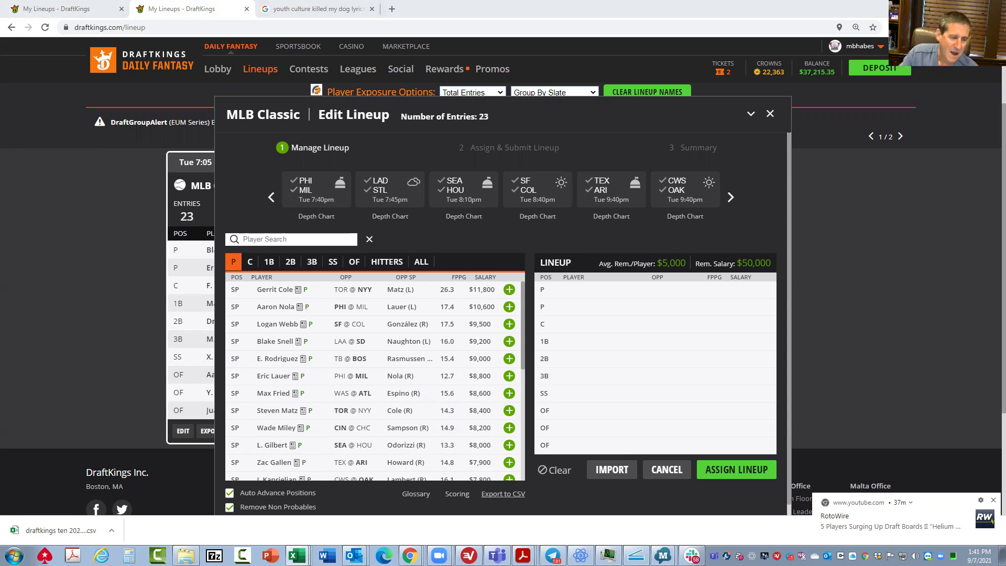
# - Consult the MLBFD_Proj workbook in Excel and add Blake Snell to the lineup as the first pitcher
pyautogui.moveTo(410, 555)
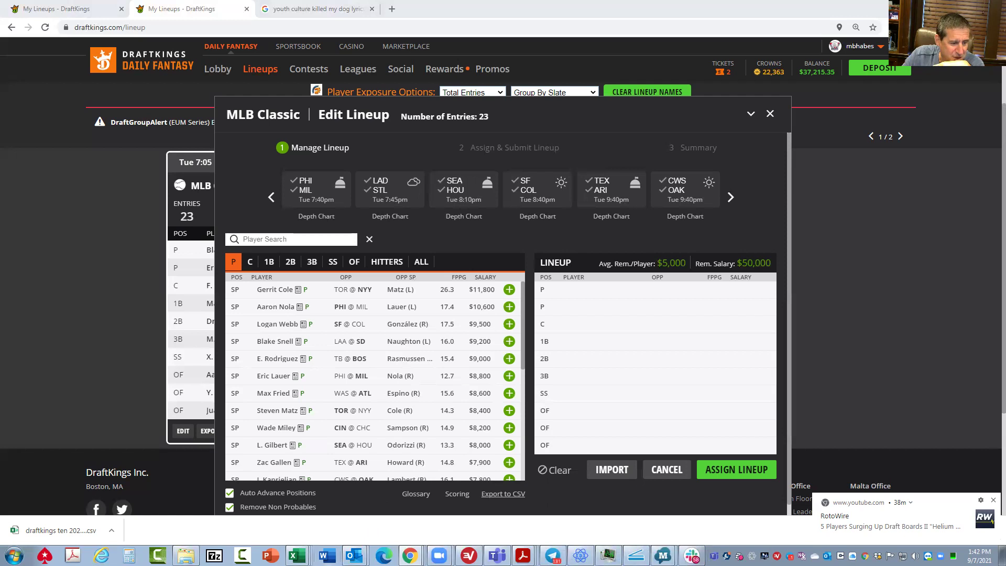
pyautogui.moveTo(296, 555)
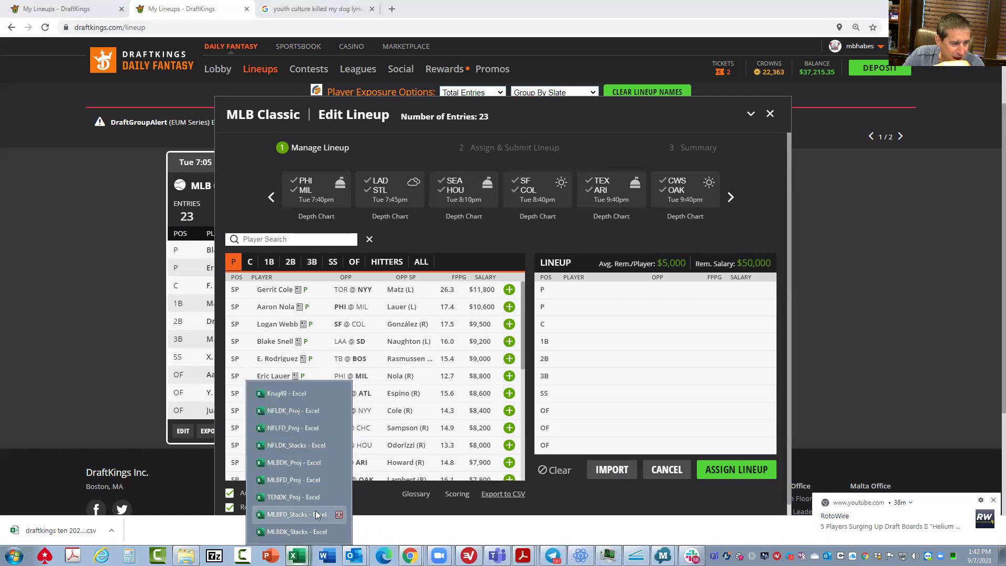
pyautogui.click(316, 478)
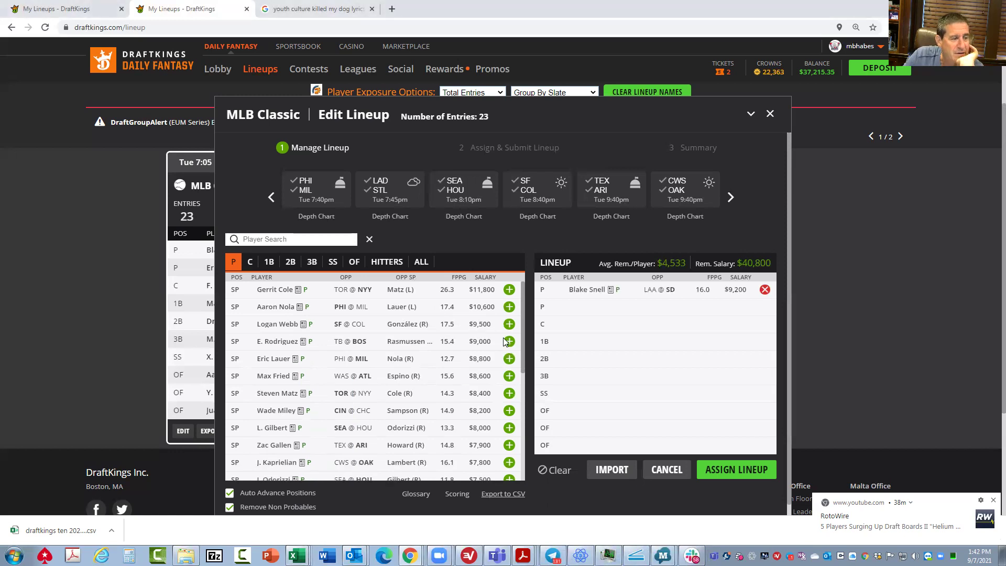
# - Try Zac Gallen and Max Fried in turn as the second pitcher, removing each from the lineup
pyautogui.click(509, 445)
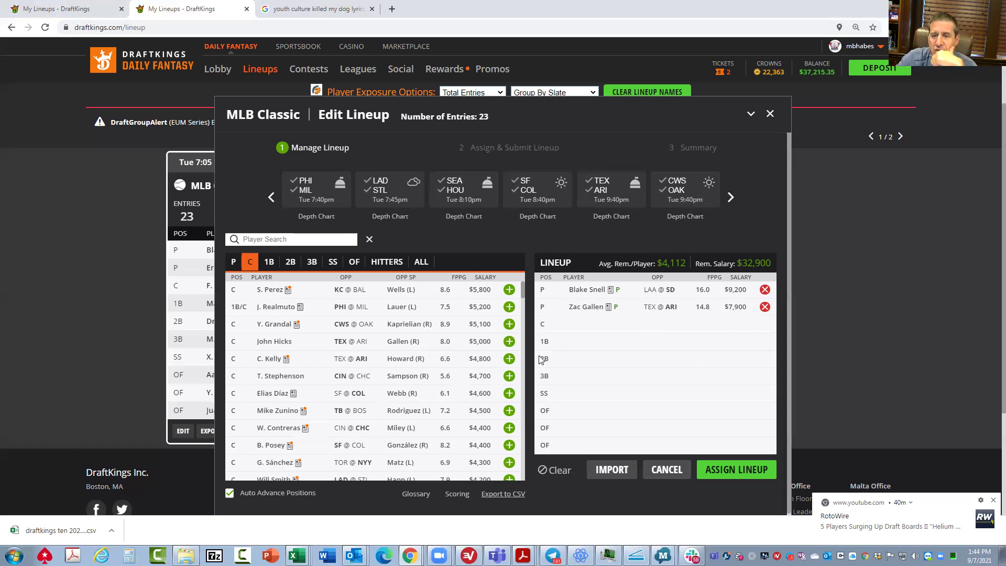
pyautogui.click(765, 306)
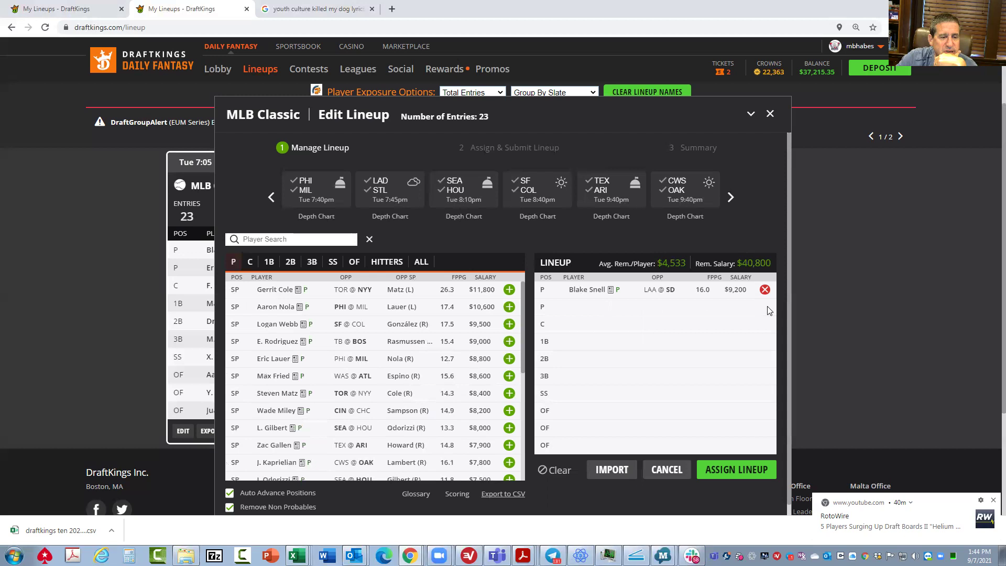
pyautogui.click(509, 377)
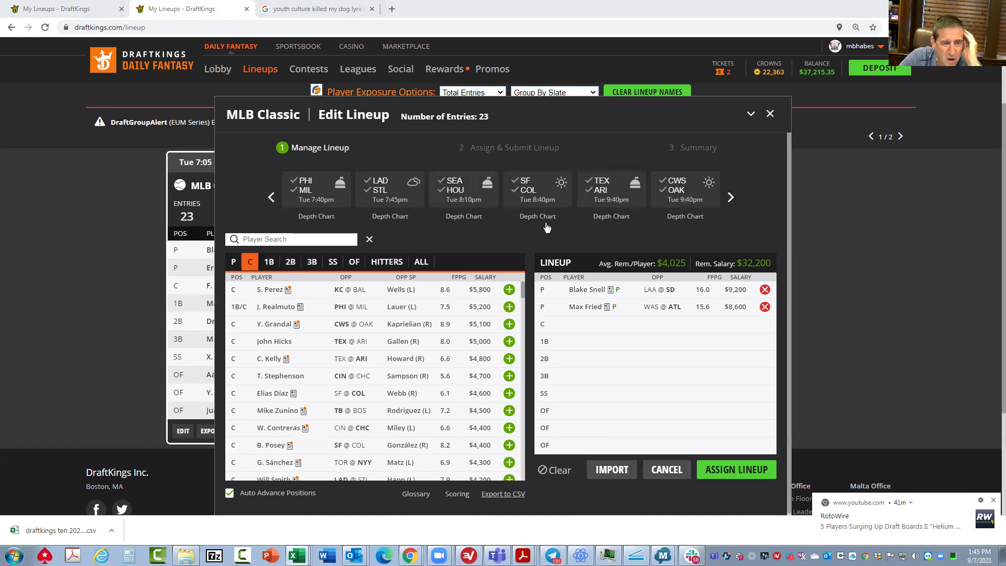
pyautogui.click(764, 308)
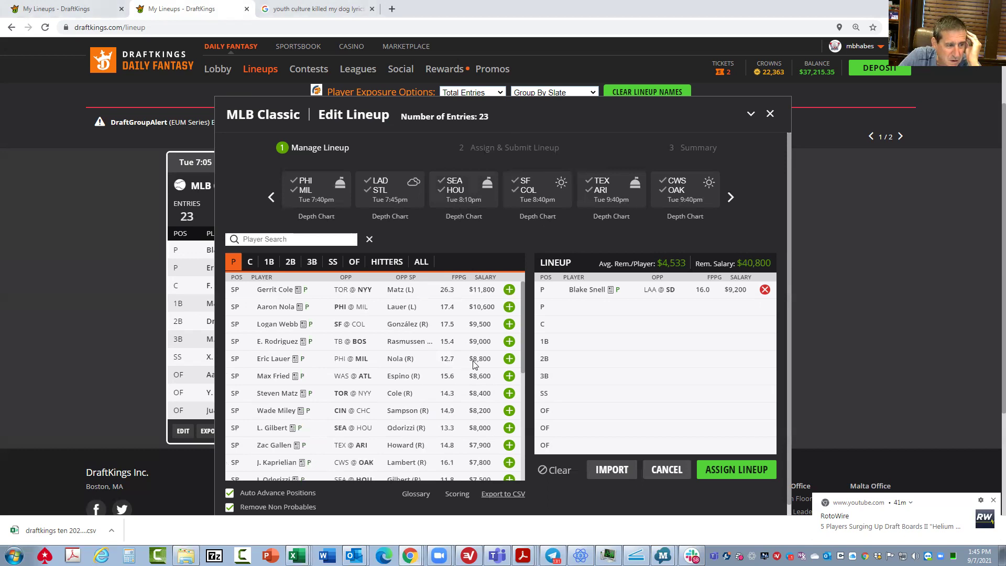
# - Add J. Kaprielian as the second pitcher, return to the list of pitchers and dismiss the incoming message notification
pyautogui.click(509, 462)
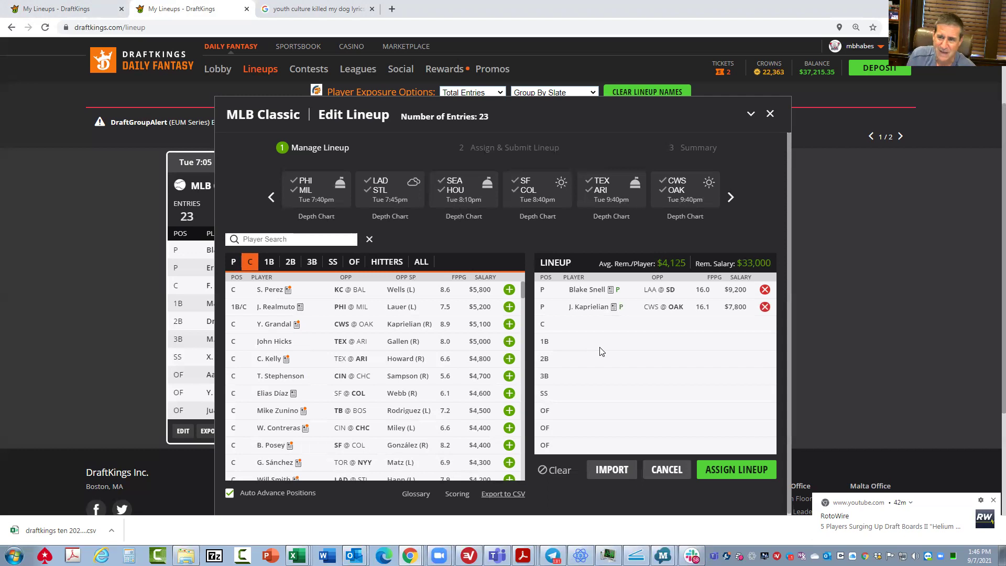
pyautogui.click(233, 262)
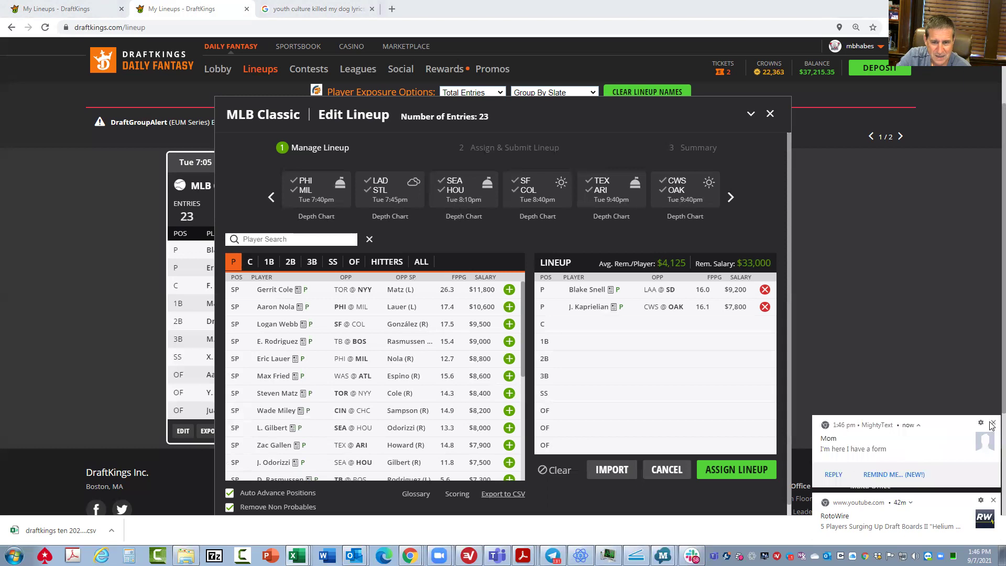
pyautogui.click(991, 423)
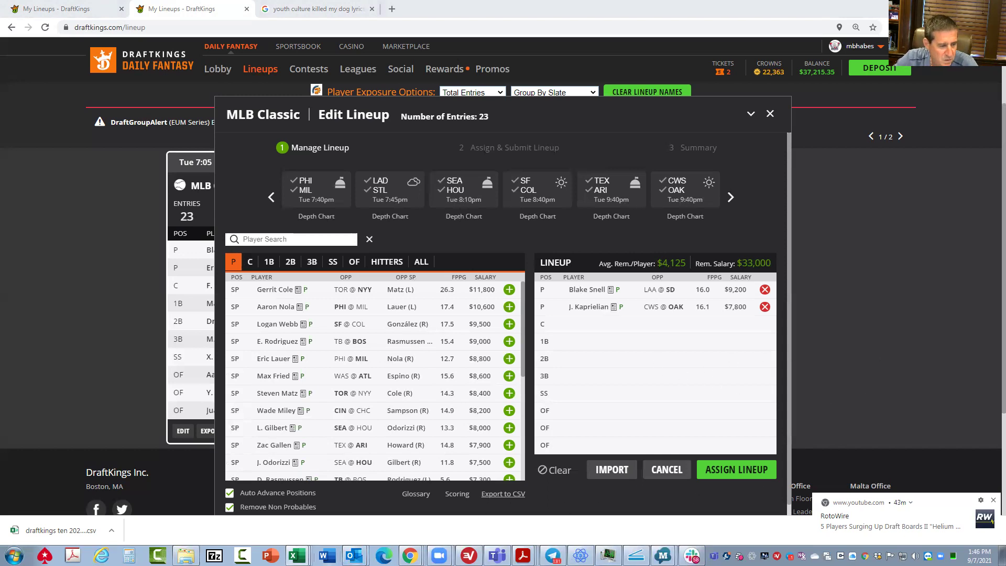
pyautogui.moveTo(297, 556)
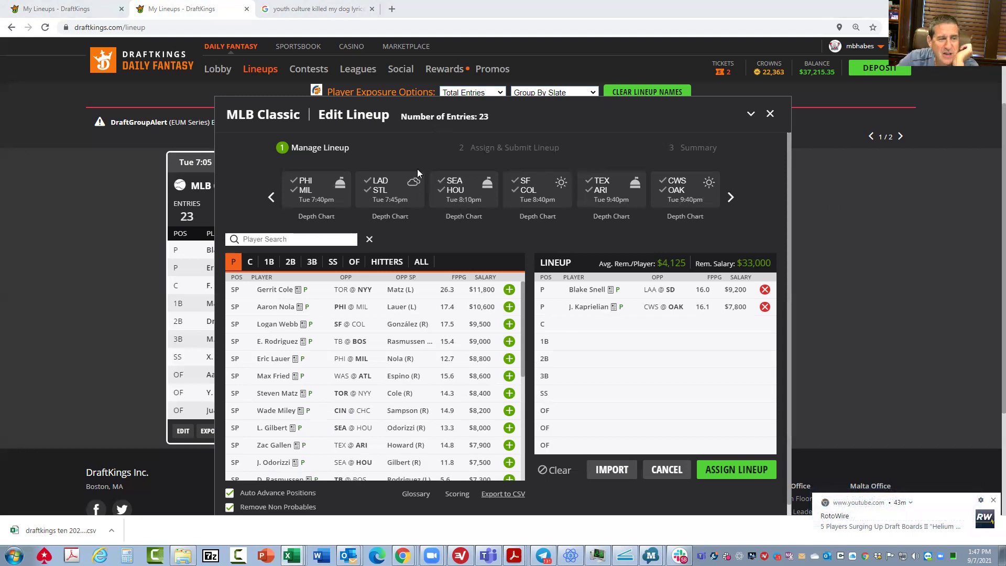
# - Filter the player pool to hitters in the SF @ COL game and add B. Belt at first base
pyautogui.click(526, 183)
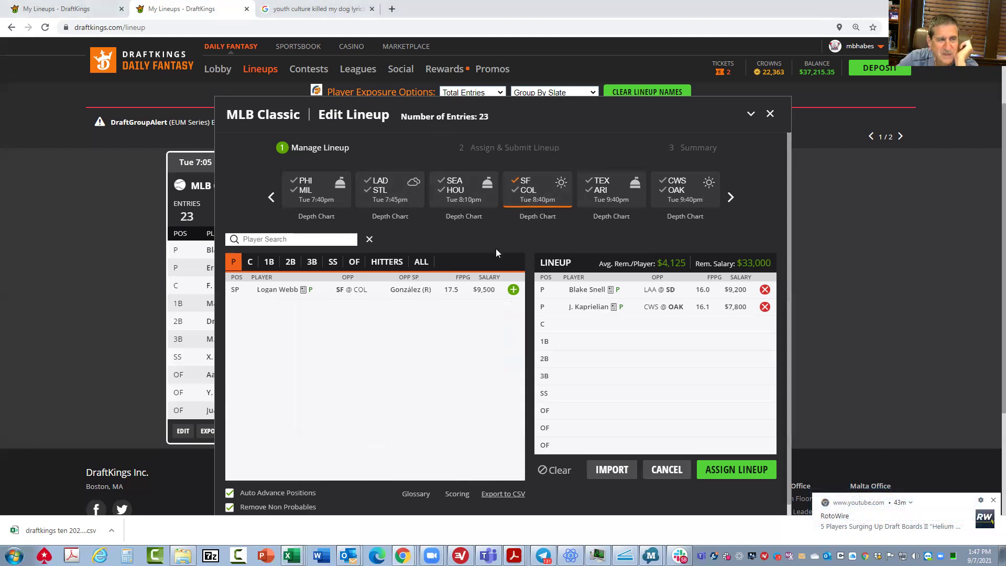
pyautogui.click(399, 262)
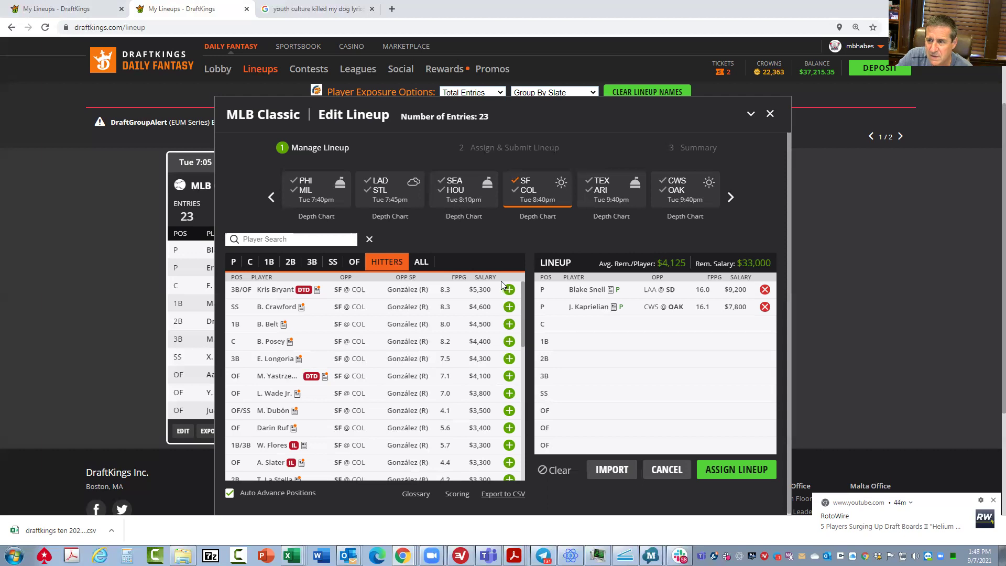
pyautogui.click(509, 324)
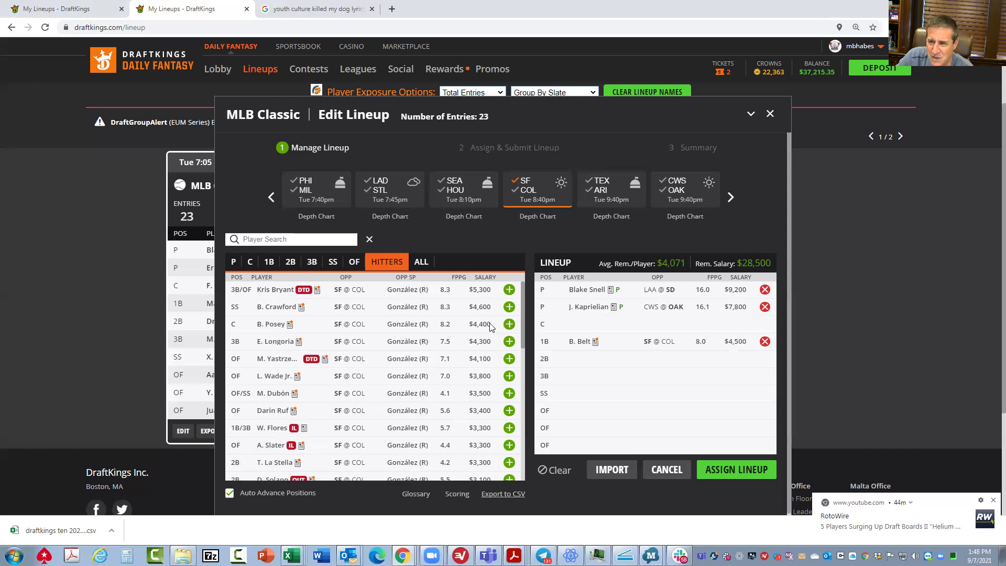
# - Check Mike Yastrzemski's player card and add M. Yastrzemski and L. Wade Jr. as outfielders
pyautogui.click(274, 360)
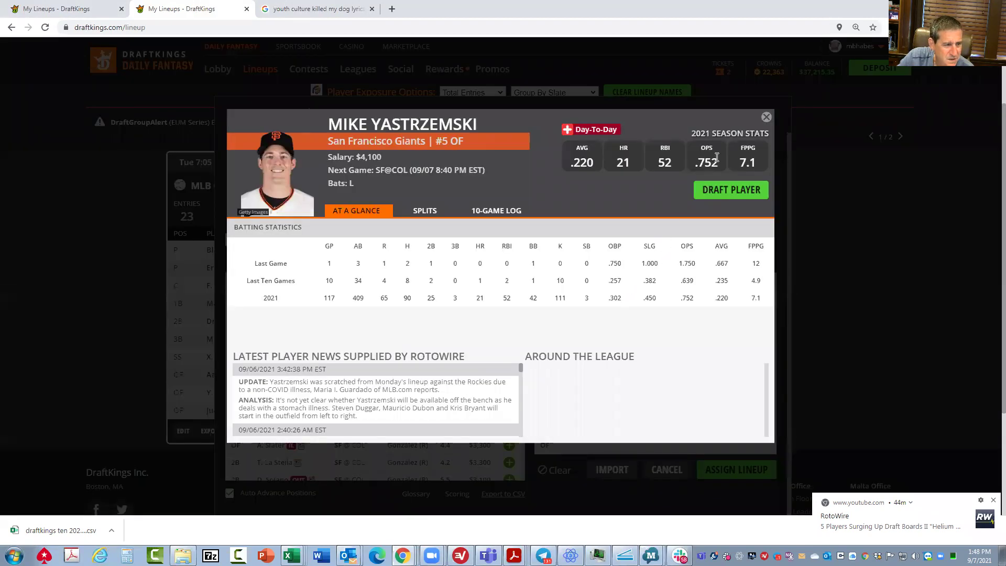
pyautogui.click(767, 118)
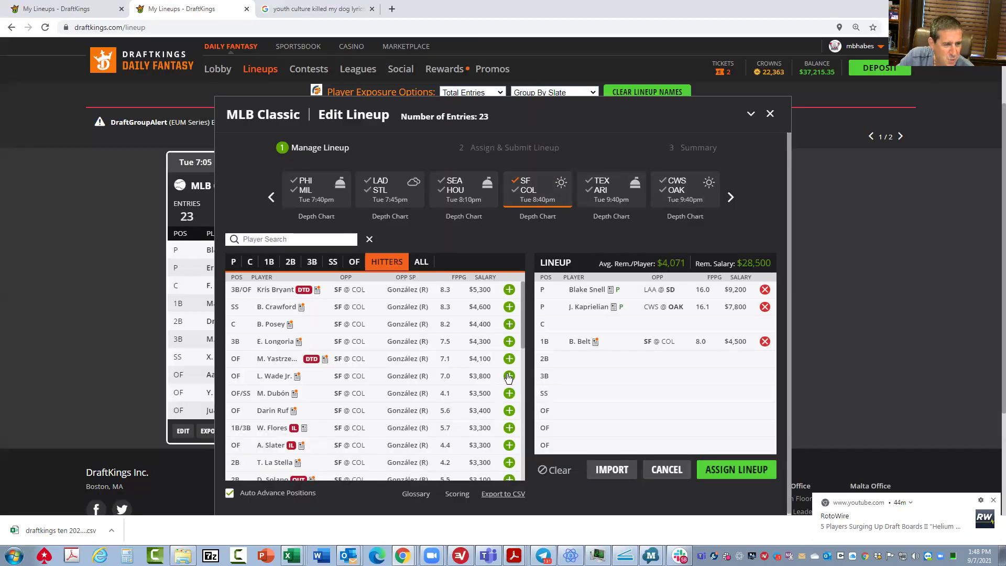
pyautogui.click(509, 359)
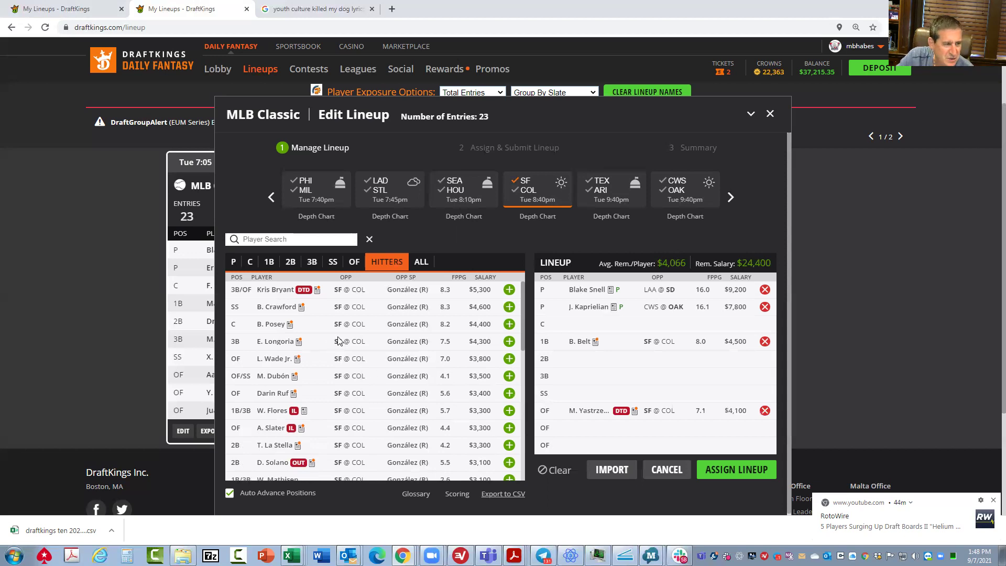
pyautogui.click(509, 359)
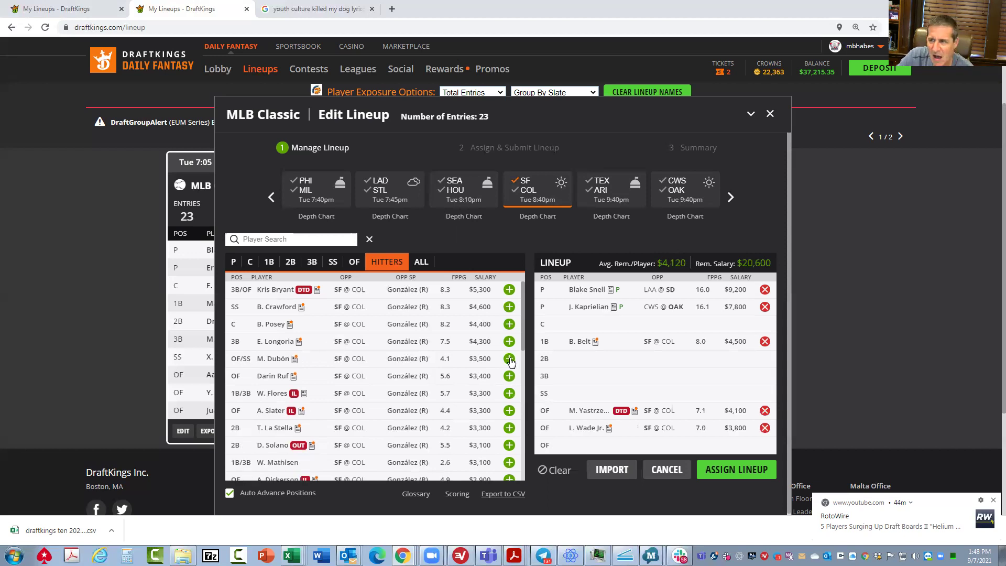
# - Add SF hitters B. Posey at catcher and Kris Bryant as the third outfielder
pyautogui.click(252, 262)
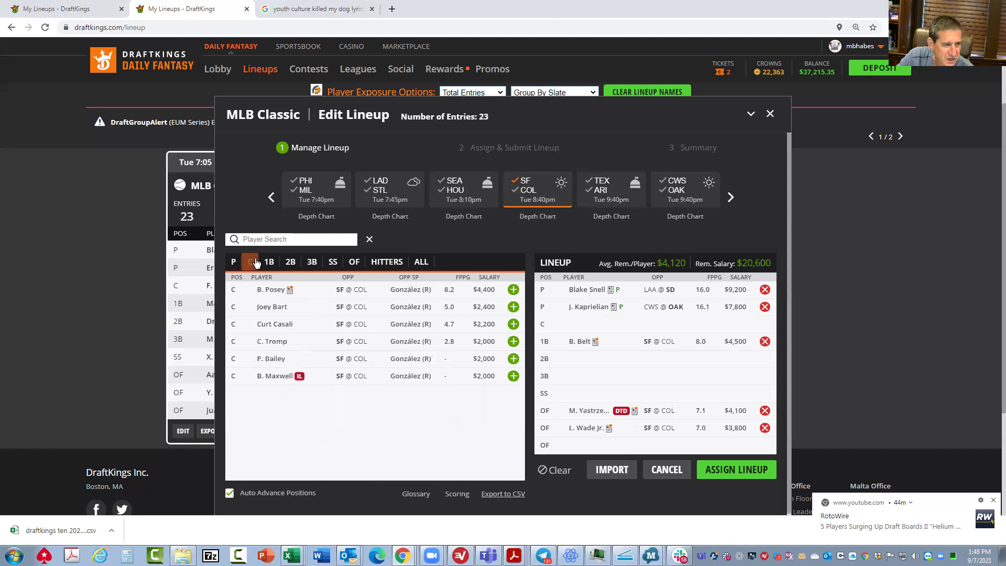
pyautogui.click(515, 291)
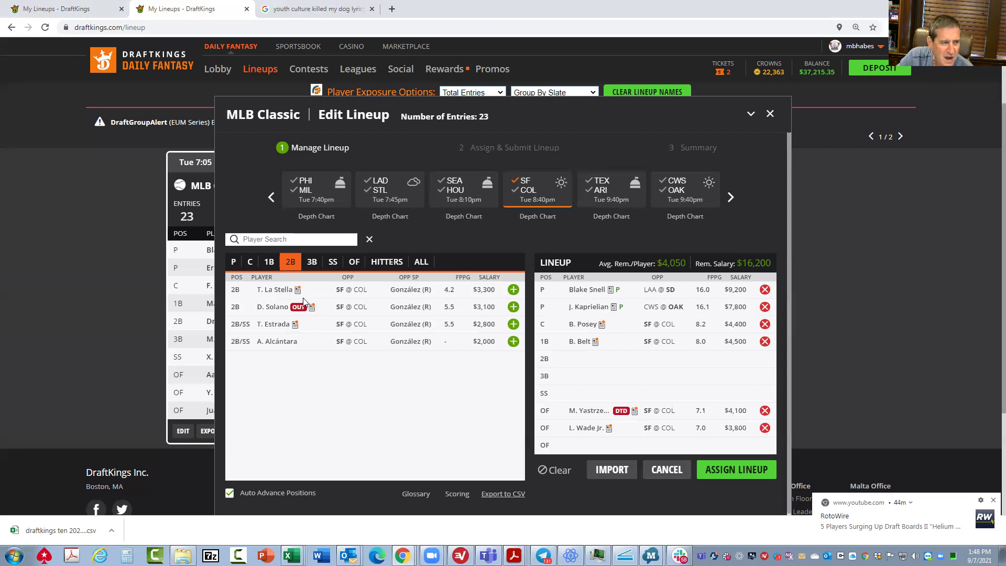
pyautogui.click(356, 266)
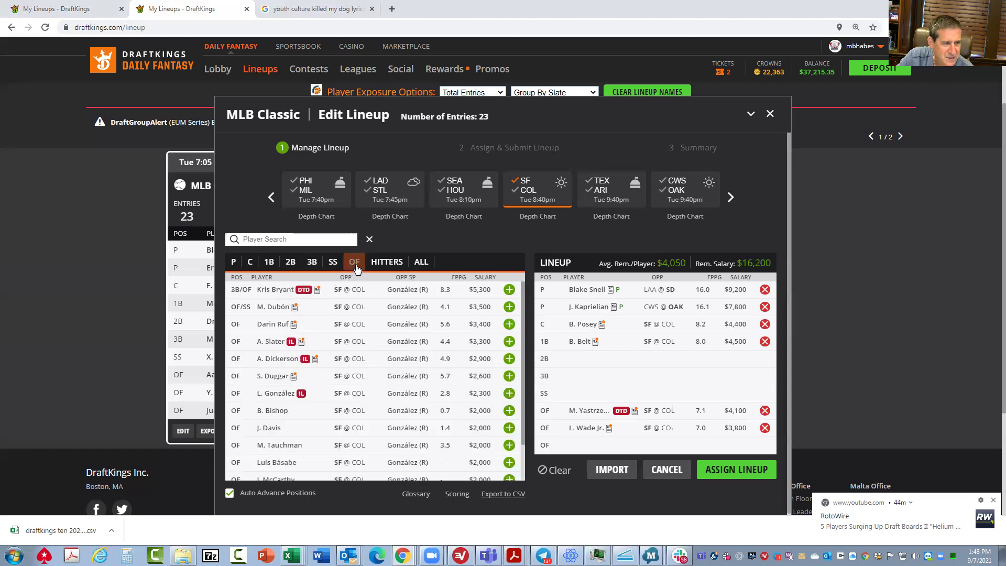
pyautogui.click(510, 291)
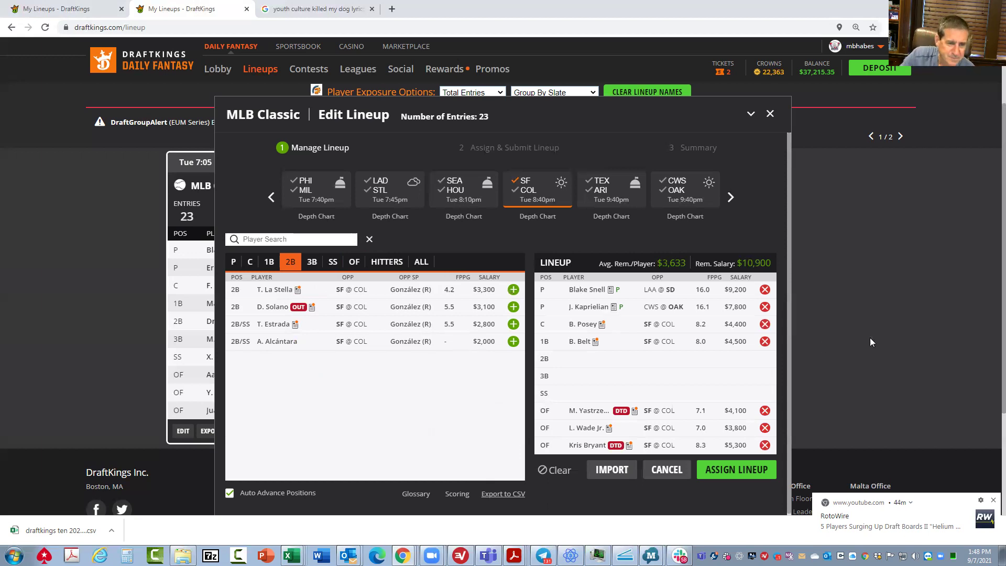
# - Replace J. Kaprielian with Zac Gallen as the second pitcher, clearing the SF team filter to list pitchers from all games
pyautogui.click(765, 306)
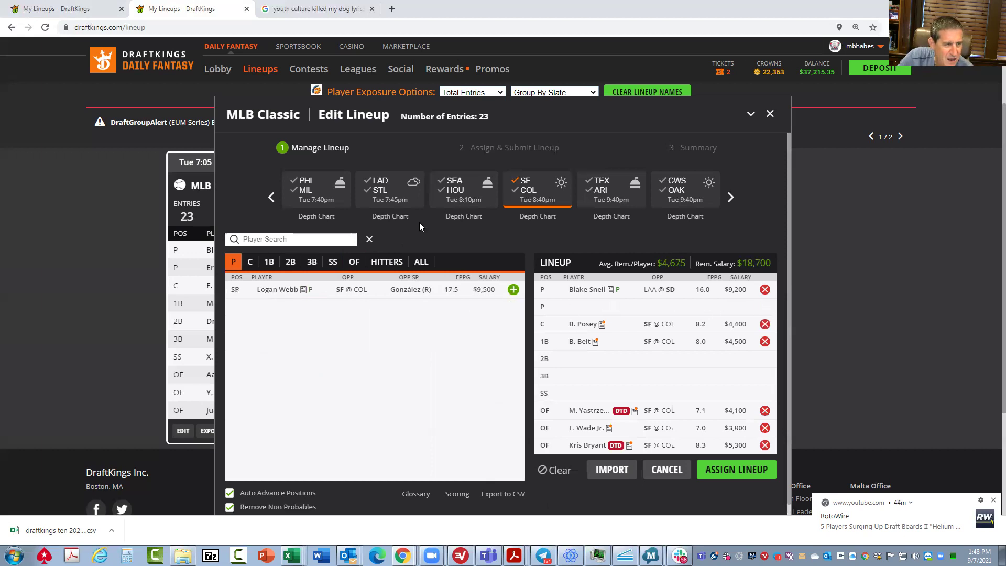
pyautogui.click(535, 191)
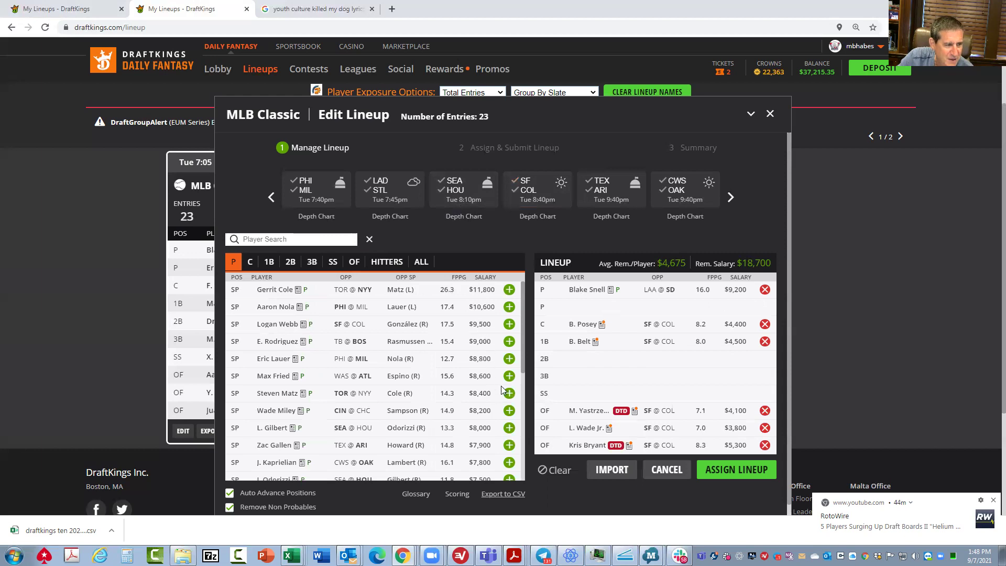
pyautogui.click(509, 445)
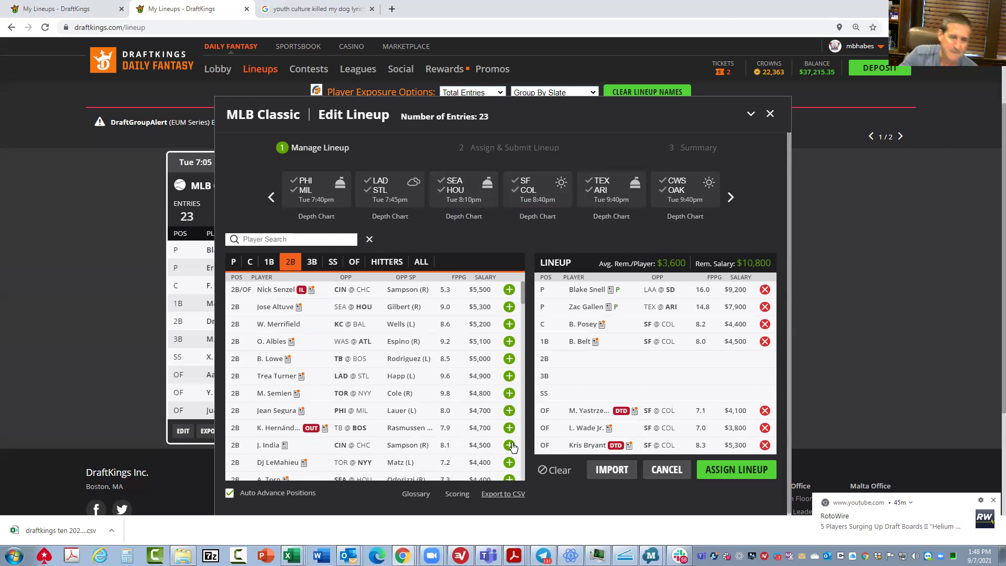
# - Try Aaron Nola in place of Blake Snell and Gerrit Cole in place of Zac Gallen, and dismiss the incoming message notification
pyautogui.click(765, 290)
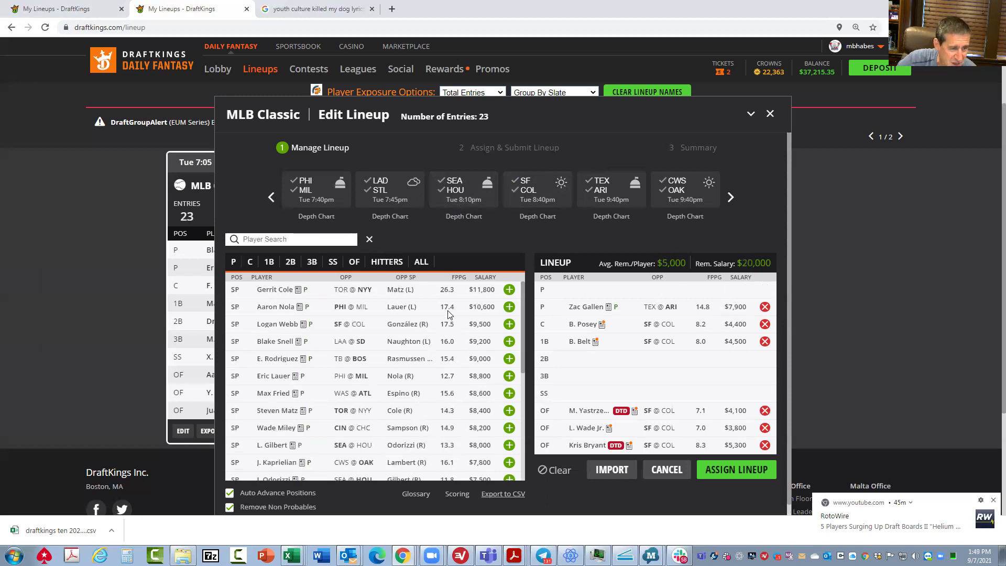
pyautogui.click(509, 307)
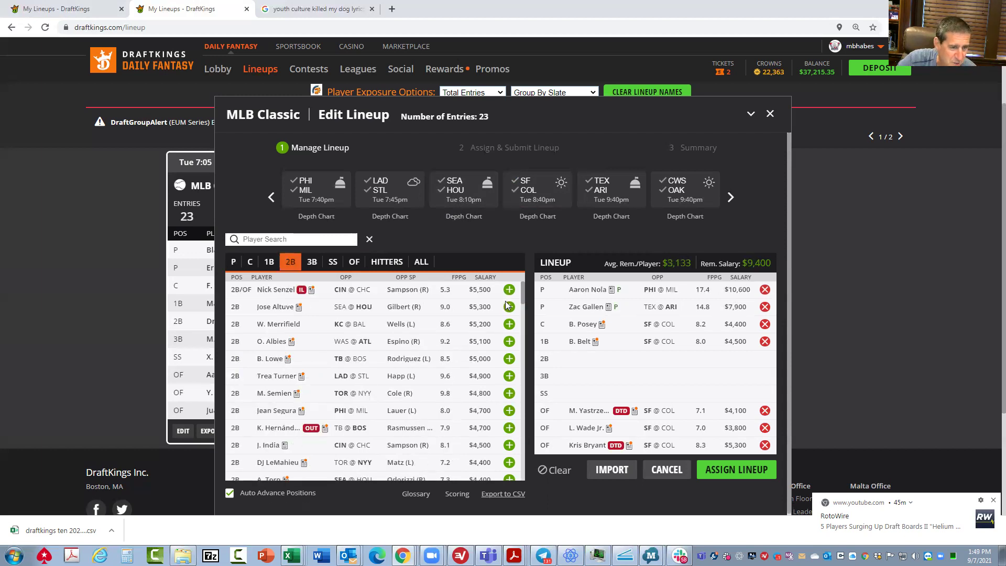
pyautogui.click(764, 307)
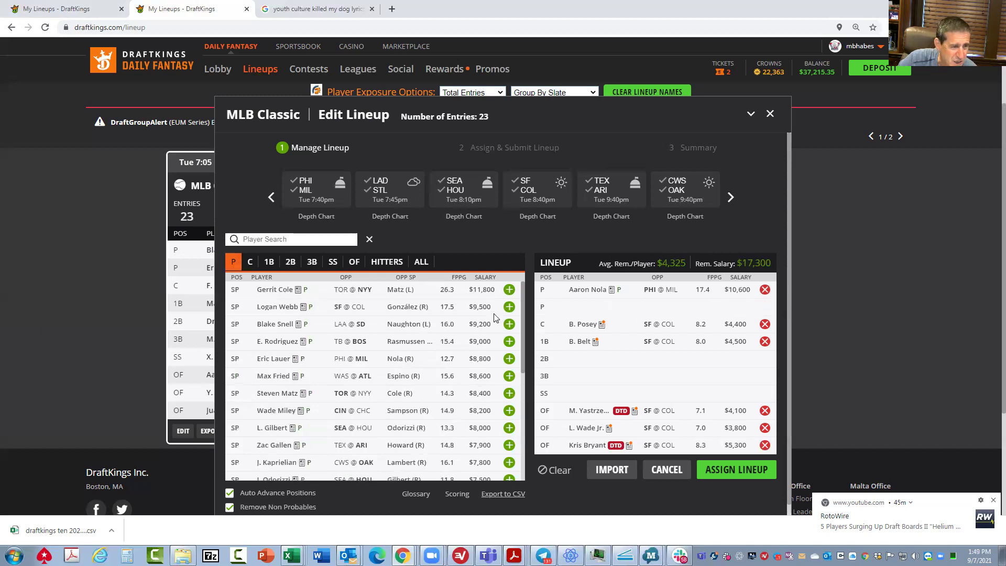
pyautogui.click(508, 290)
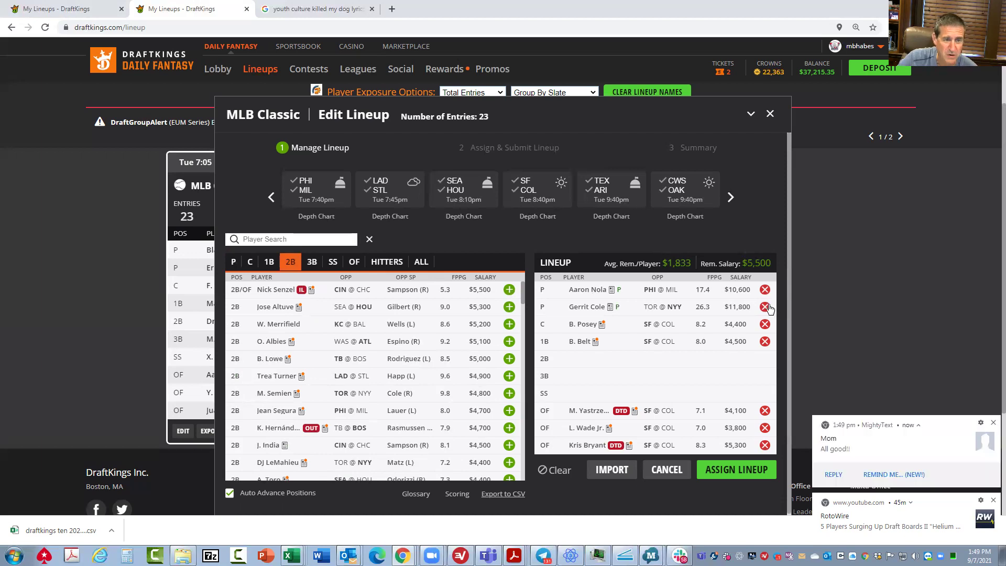
pyautogui.click(993, 422)
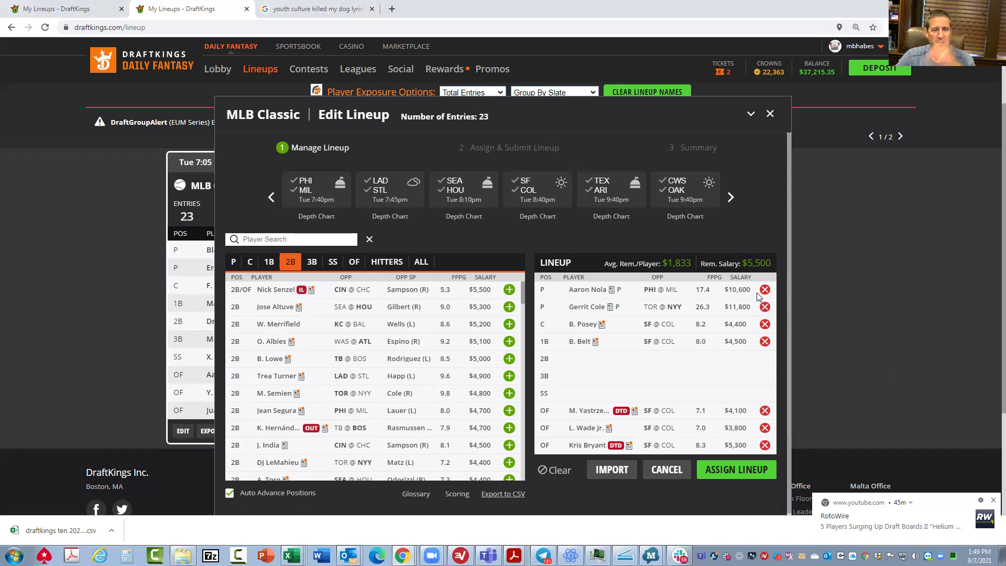
# - Remove both pitchers, Gerrit Cole and Aaron Nola, and the three SF outfielders from the lineup
pyautogui.click(764, 308)
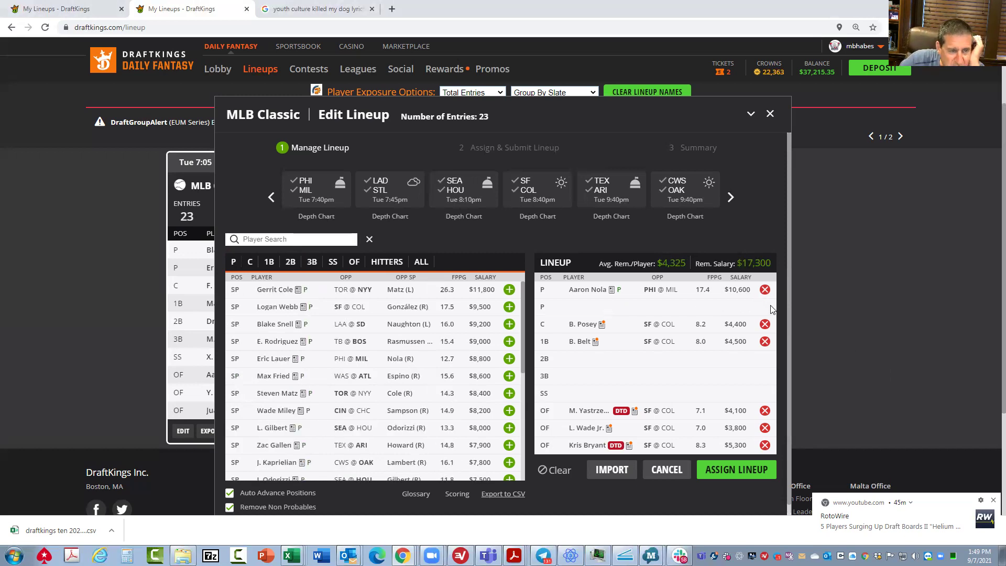
pyautogui.click(765, 289)
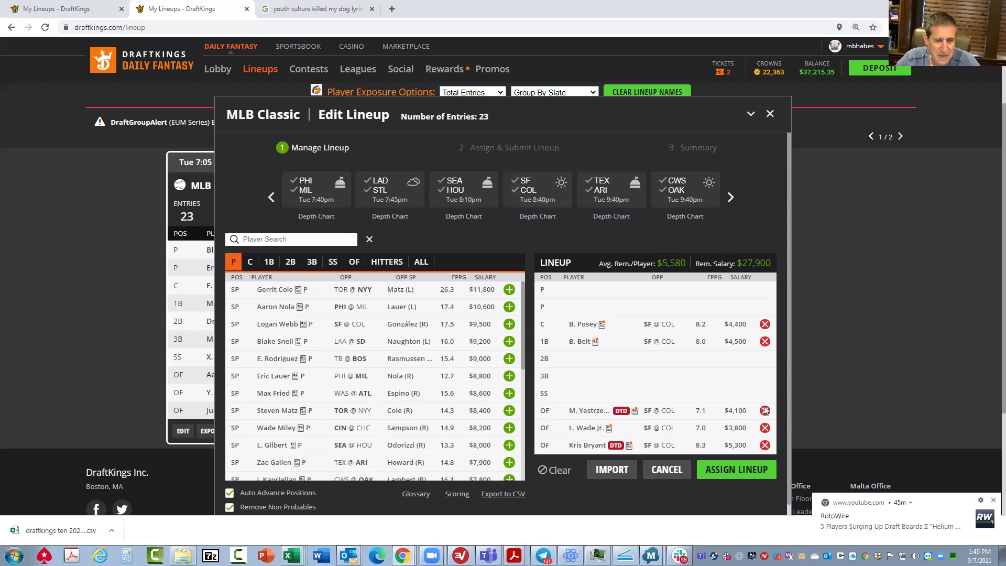
pyautogui.click(765, 445)
pyautogui.click(765, 428)
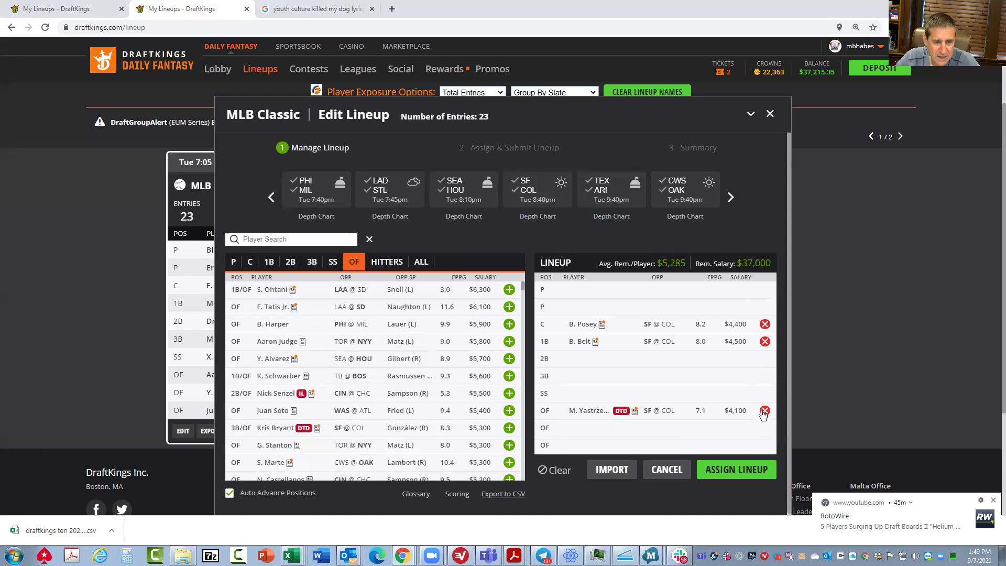
pyautogui.click(765, 411)
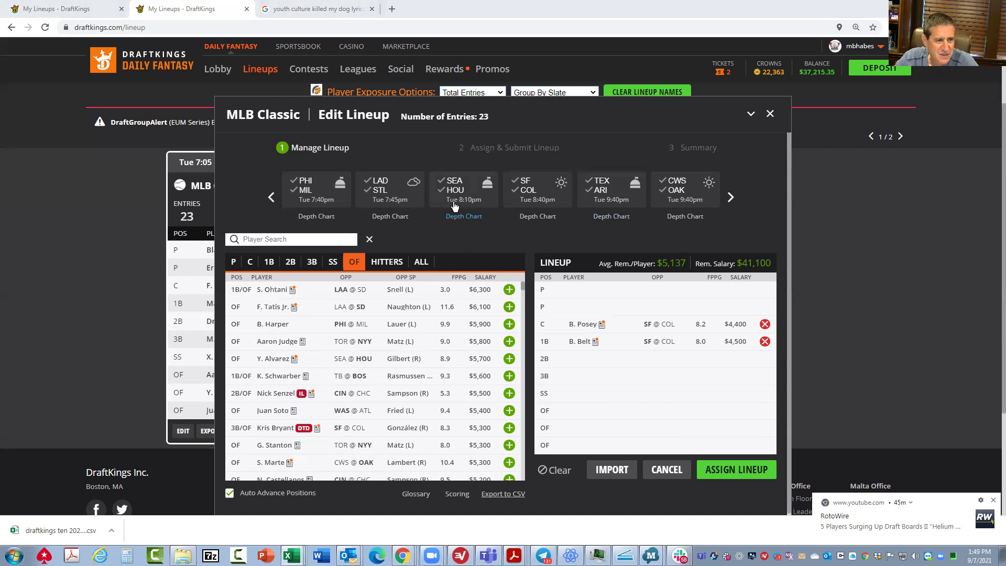
# - Filter the player pool to KC players in the KC @ BAL game and remove B. Posey and B. Belt from the lineup
pyautogui.click(730, 197)
pyautogui.click(271, 197)
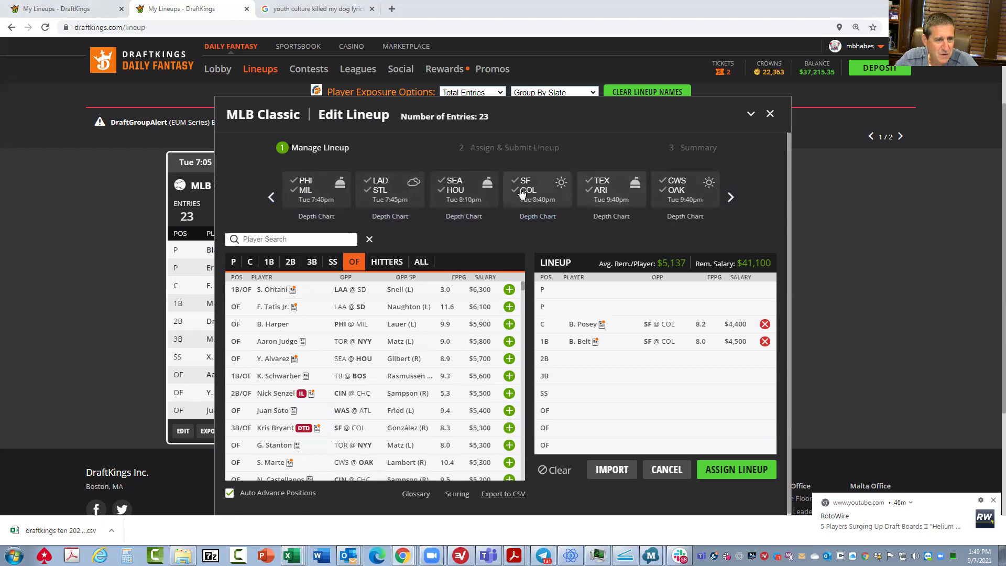
pyautogui.click(272, 199)
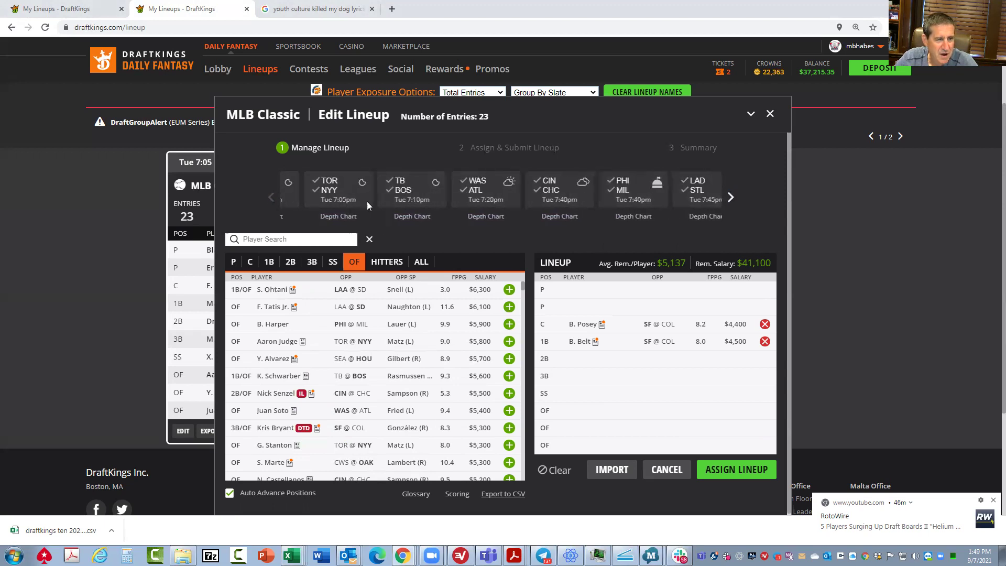
pyautogui.click(388, 194)
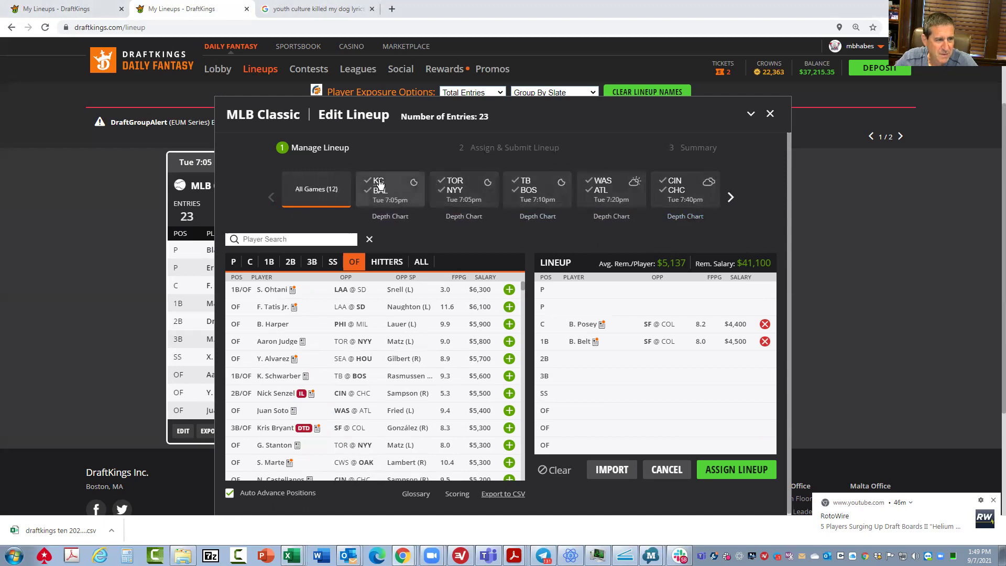
pyautogui.click(765, 324)
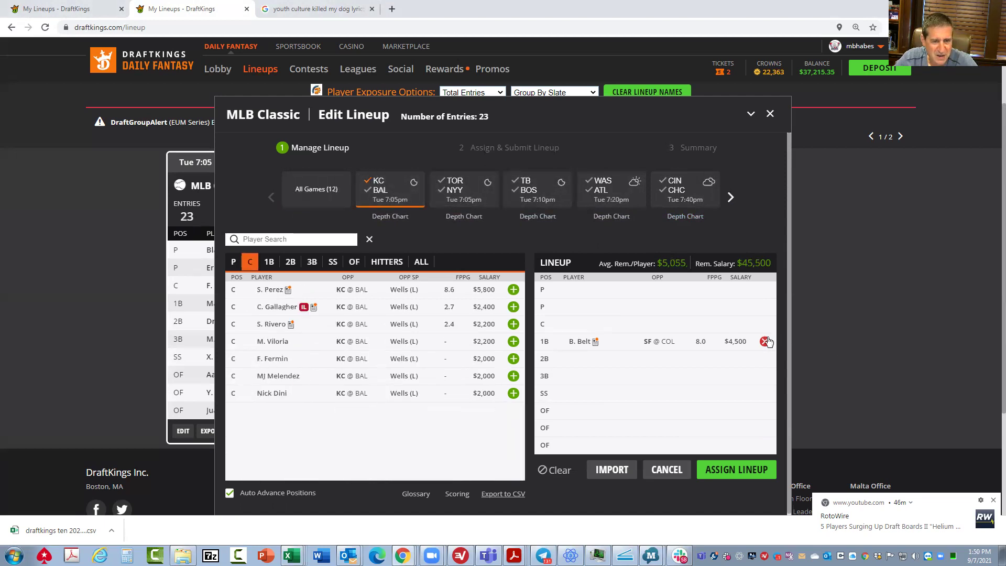
pyautogui.click(765, 341)
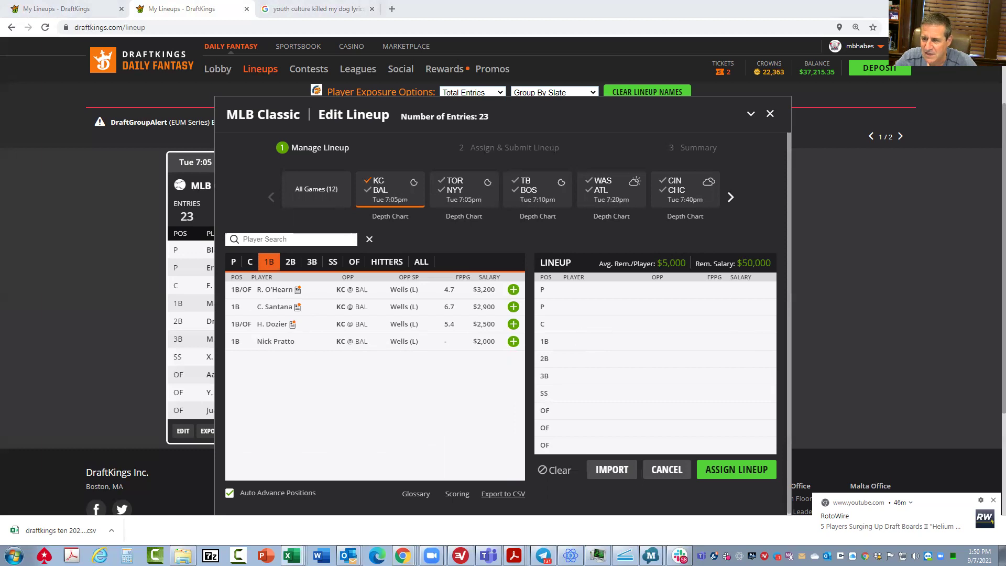
# - Add KC hitters S. Perez at catcher and C. Santana at first base
pyautogui.click(250, 261)
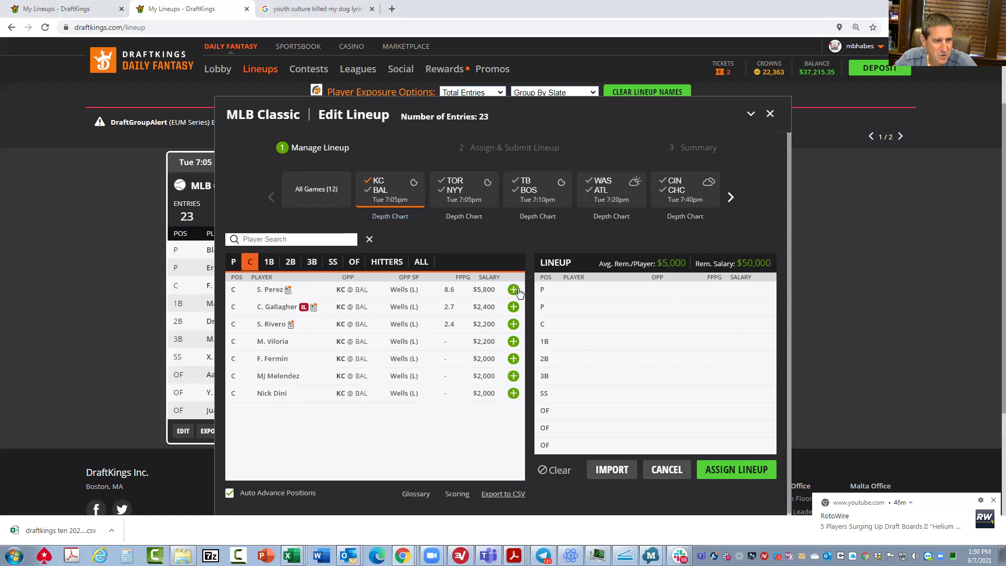
pyautogui.click(513, 290)
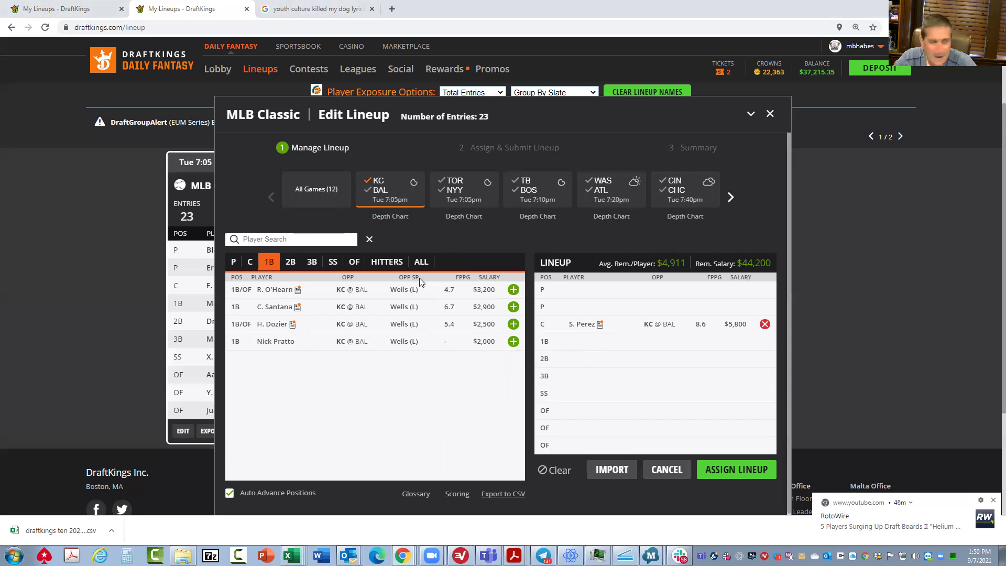
pyautogui.click(513, 307)
# - Fill the three outfield spots with KC players M. Taylor, A. Benintendi and H. Dozier
pyautogui.click(353, 263)
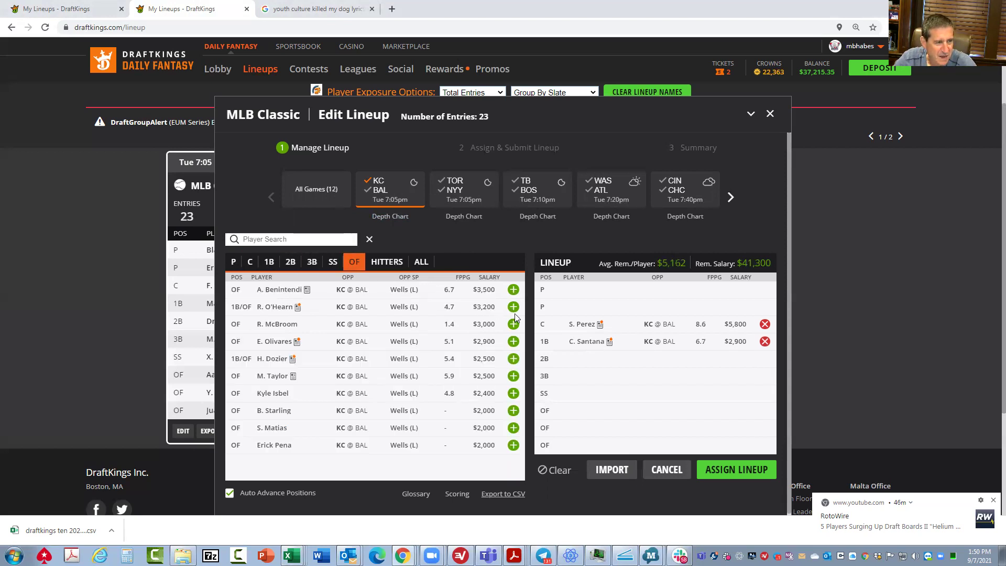
pyautogui.click(513, 376)
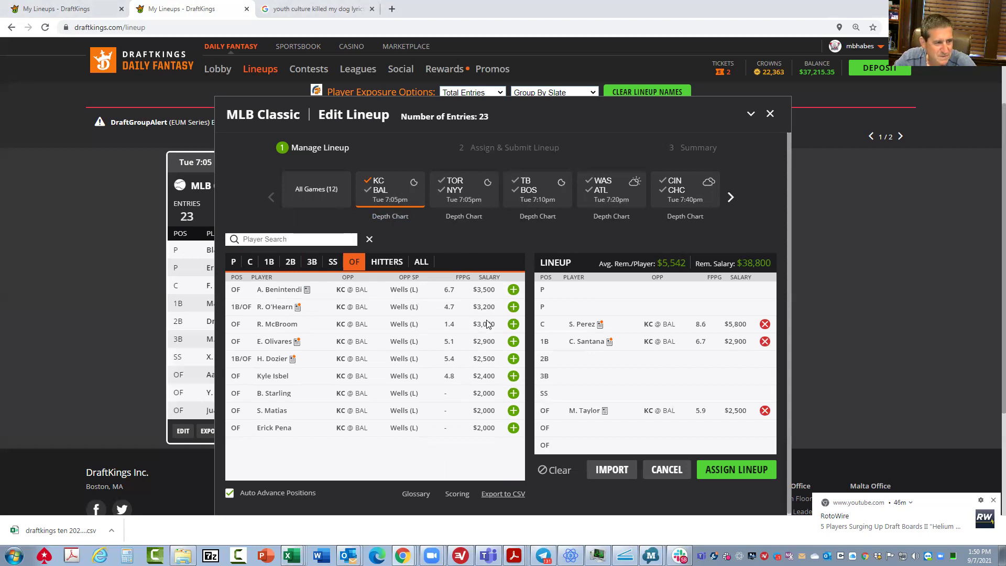
pyautogui.click(513, 290)
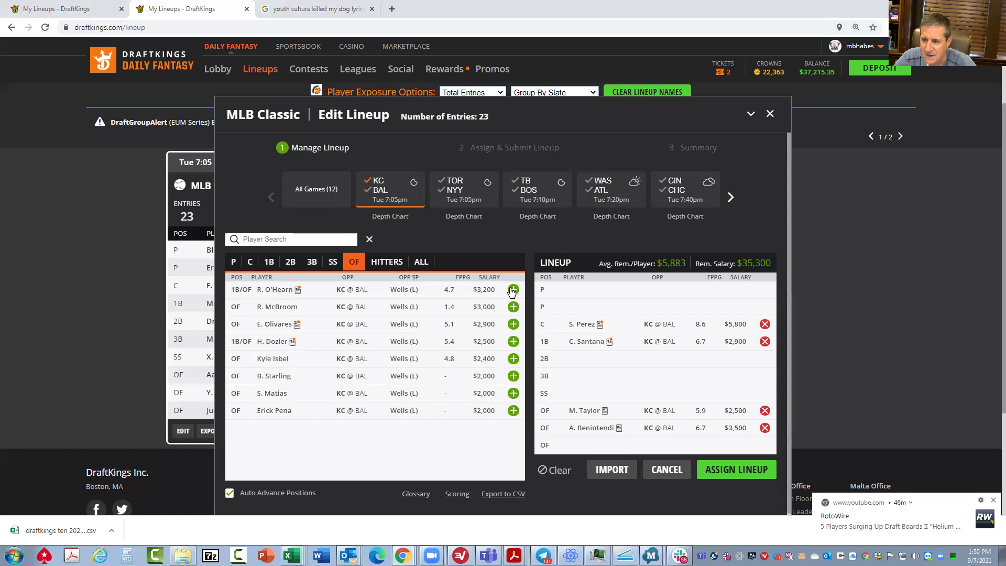
pyautogui.click(513, 341)
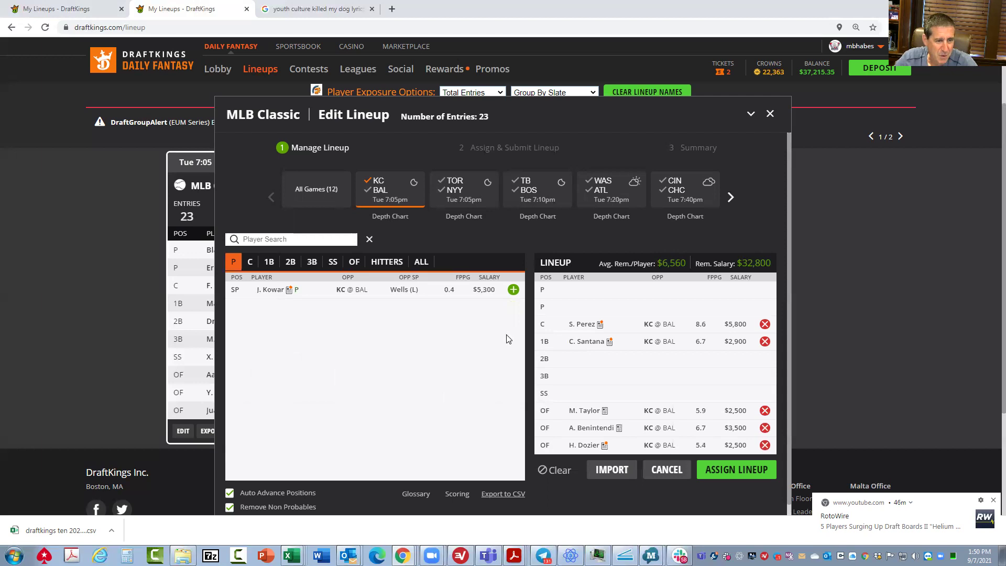
# - Clear the KC filter to list pitchers from all games and add Gerrit Cole and Aaron Nola as the two pitchers
pyautogui.click(369, 185)
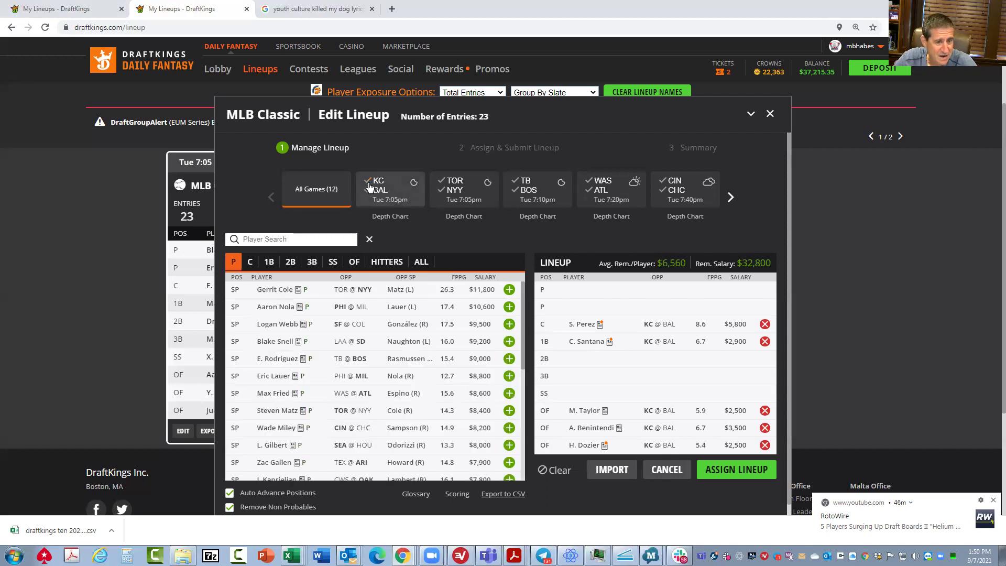
pyautogui.click(508, 289)
pyautogui.click(509, 290)
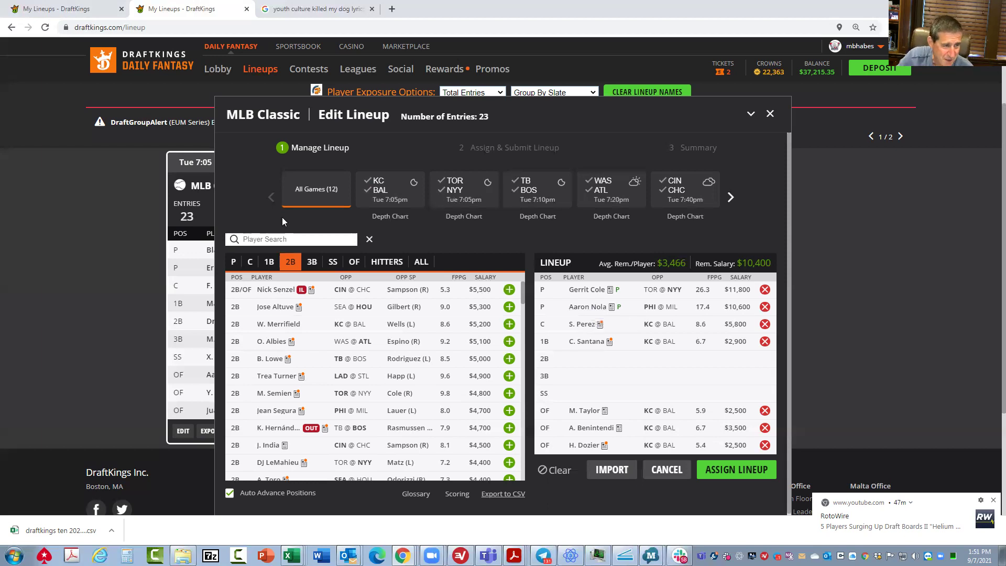
# - Try filtering the second basemen by the KC @ BAL game and clear both team selections
pyautogui.click(378, 180)
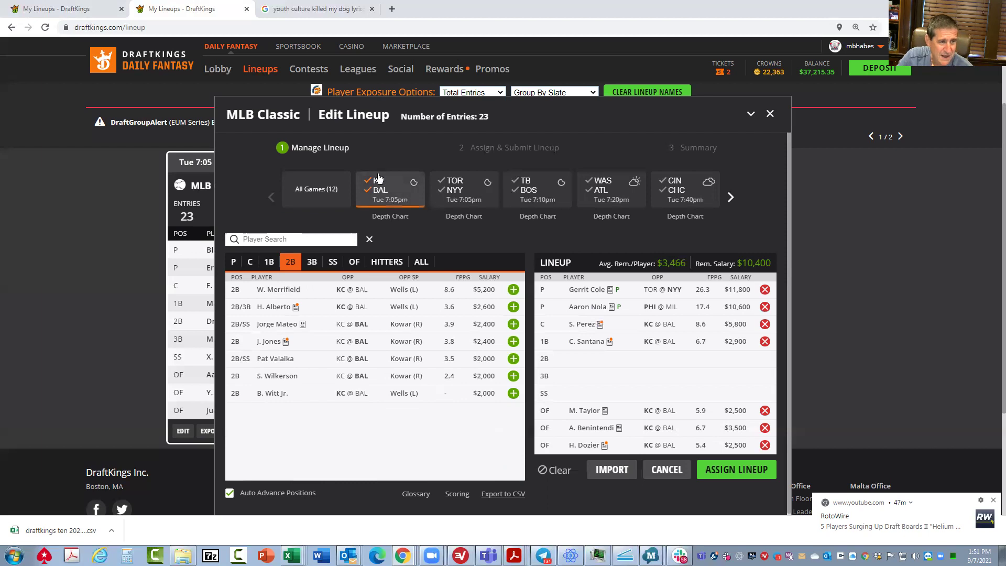
pyautogui.click(378, 179)
pyautogui.click(378, 190)
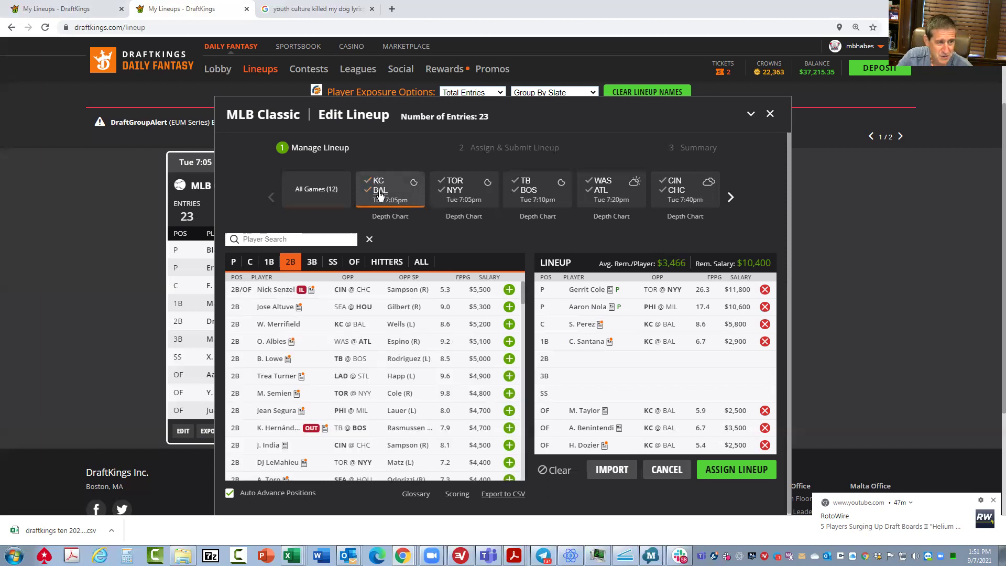
# - Remove the five KC hitters from the lineup, keeping pitchers Gerrit Cole and Aaron Nola
pyautogui.click(765, 445)
pyautogui.click(765, 427)
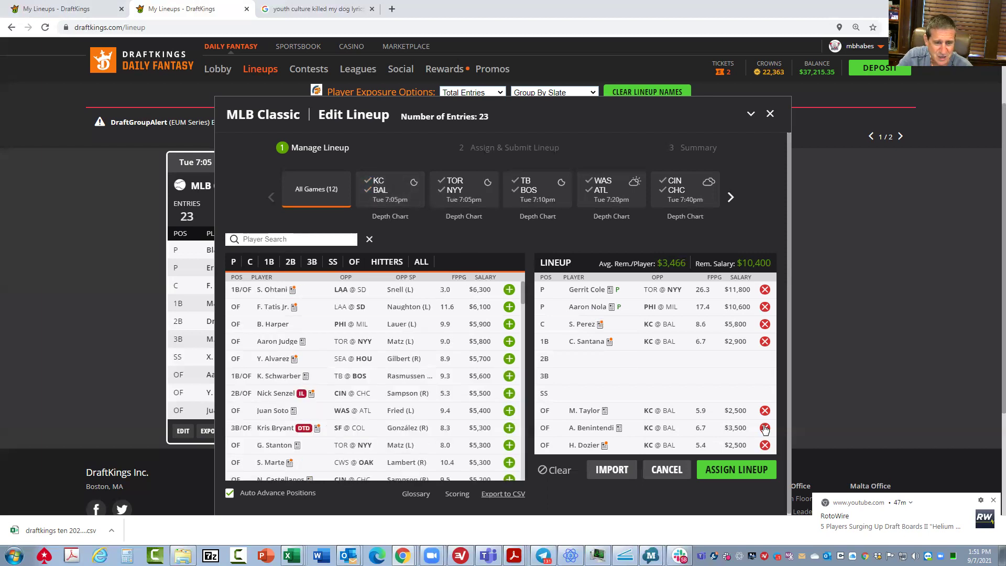
pyautogui.click(765, 410)
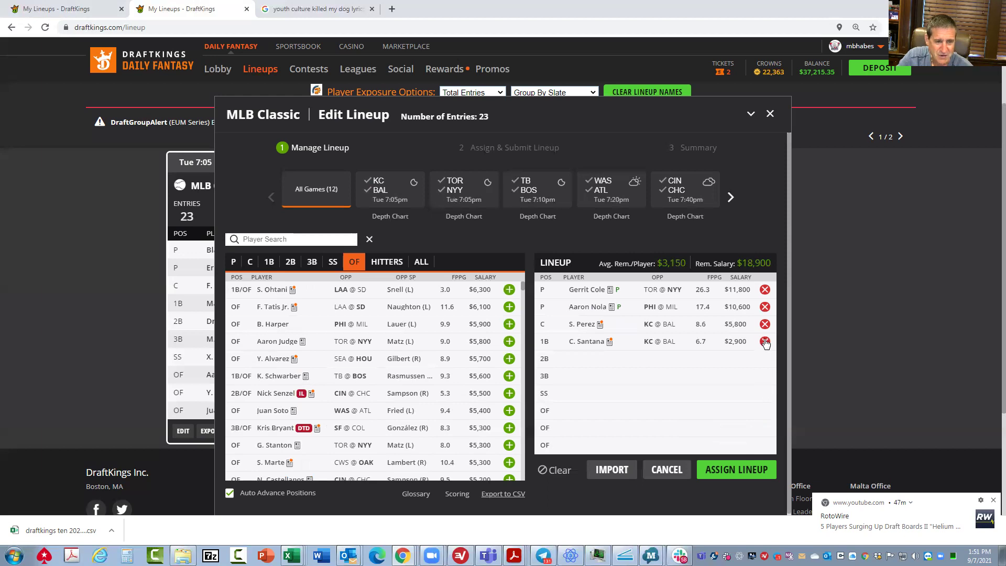
pyautogui.click(765, 341)
pyautogui.click(764, 324)
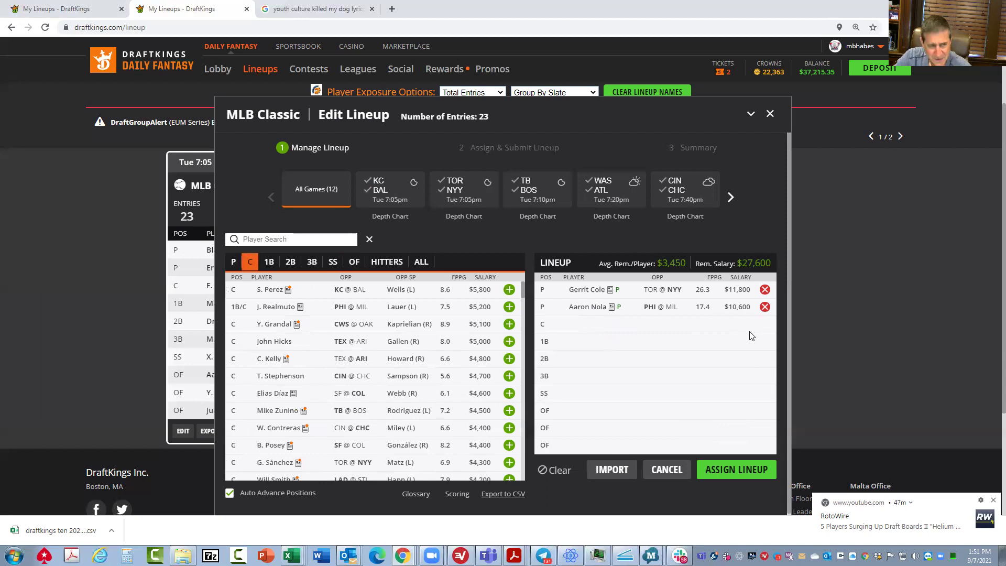
# - Filter the player pool to ATL and add F. Freeman at first base and O. Albies at second base
pyautogui.click(593, 196)
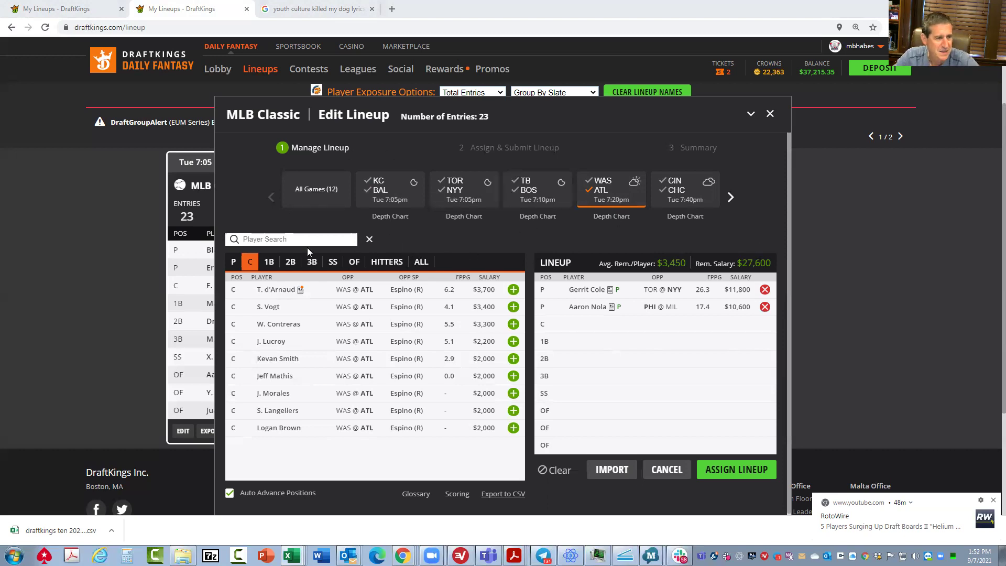
pyautogui.click(269, 262)
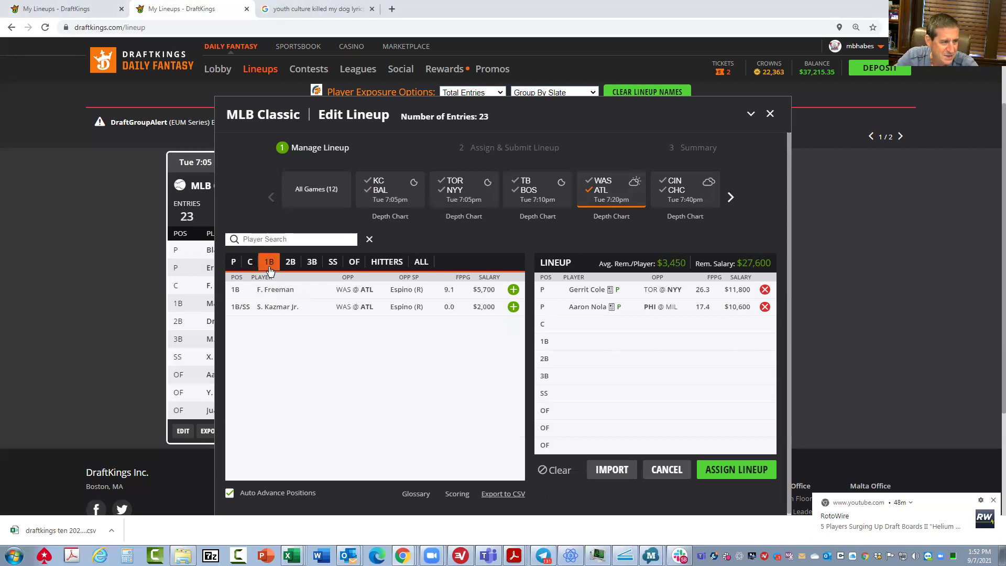
pyautogui.click(514, 290)
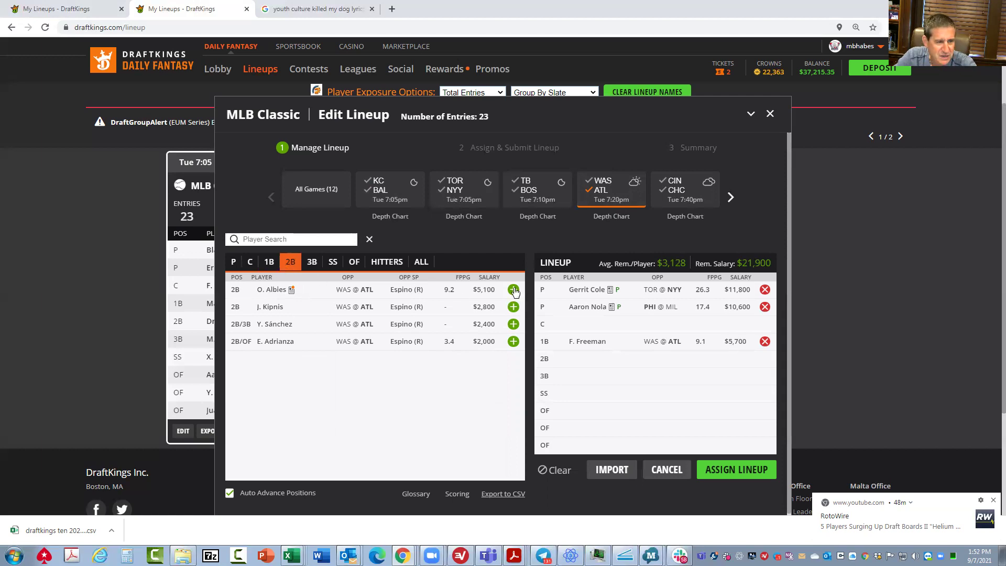
pyautogui.click(513, 289)
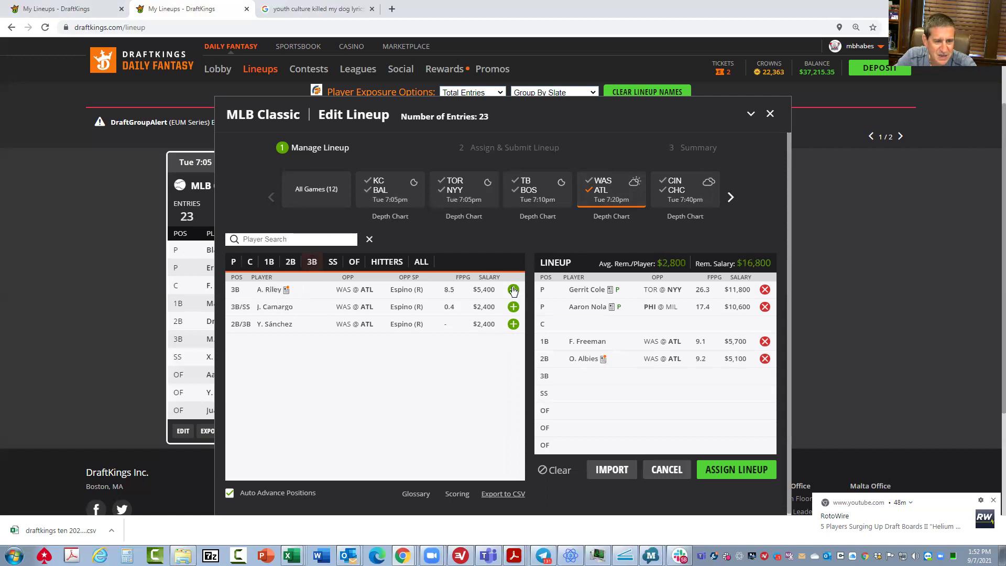
# - Add ATL players Jorge Soler and Adam Duvall in the outfield and A. Riley at third base
pyautogui.click(356, 263)
pyautogui.click(509, 306)
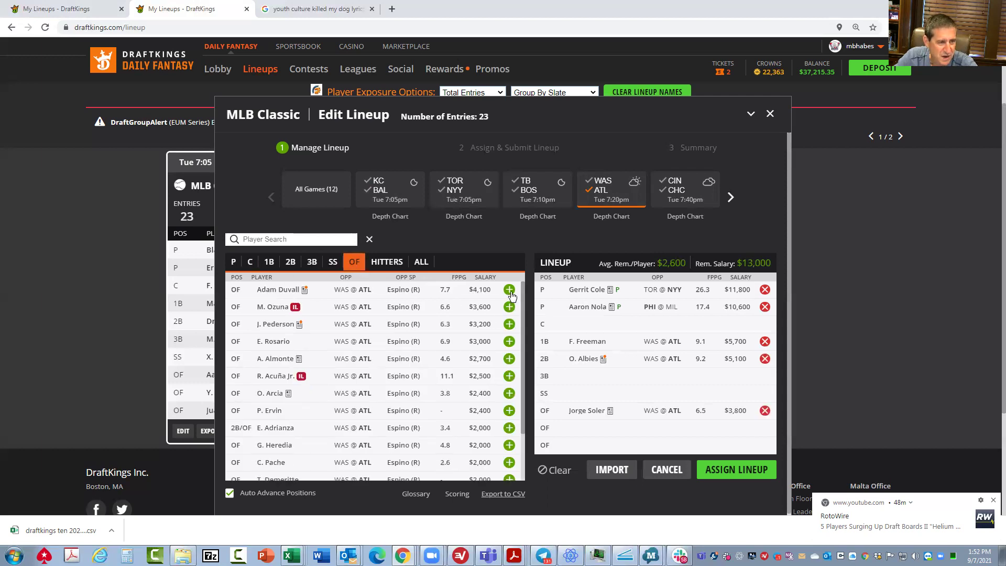
pyautogui.click(509, 292)
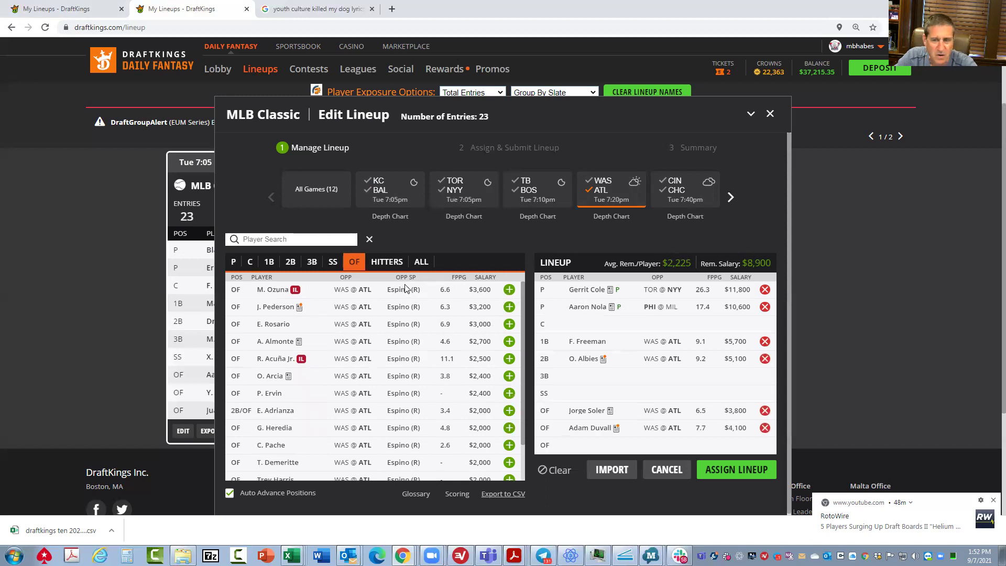
pyautogui.click(316, 263)
pyautogui.click(514, 290)
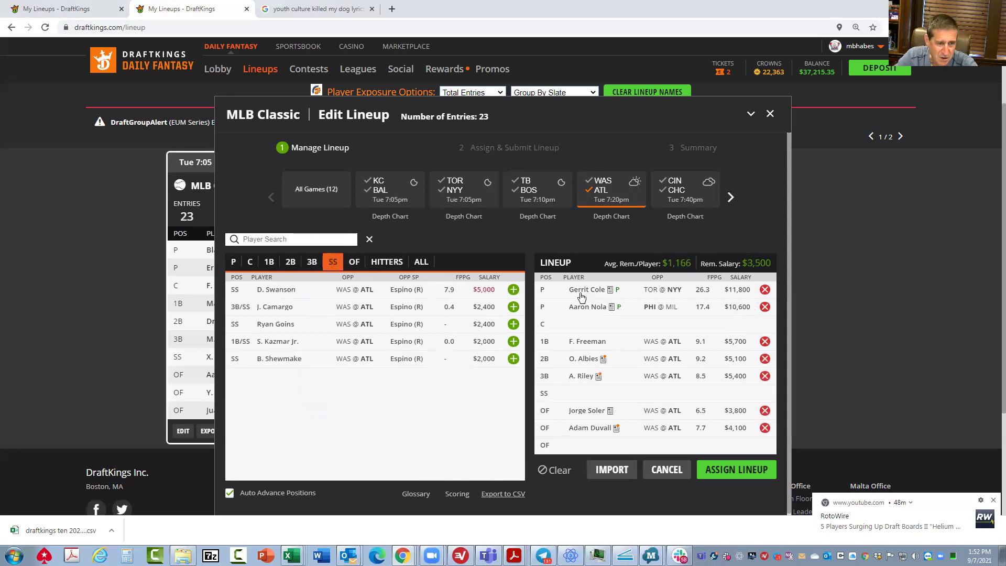
# - Replace both pitchers with Blake Snell and Zac Gallen, clearing the ATL filter to list pitchers from all games
pyautogui.click(766, 290)
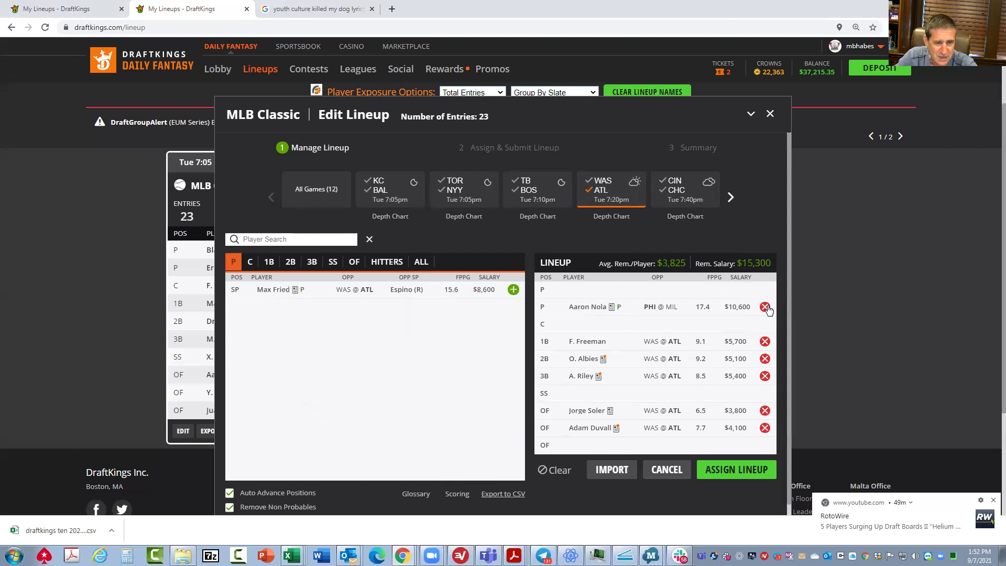
pyautogui.click(765, 307)
pyautogui.click(610, 189)
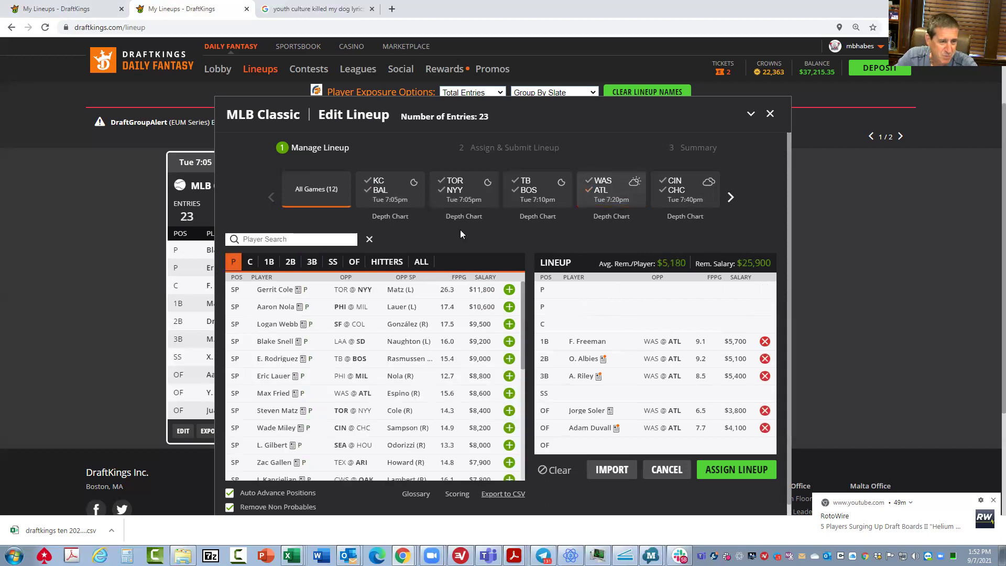
pyautogui.click(509, 341)
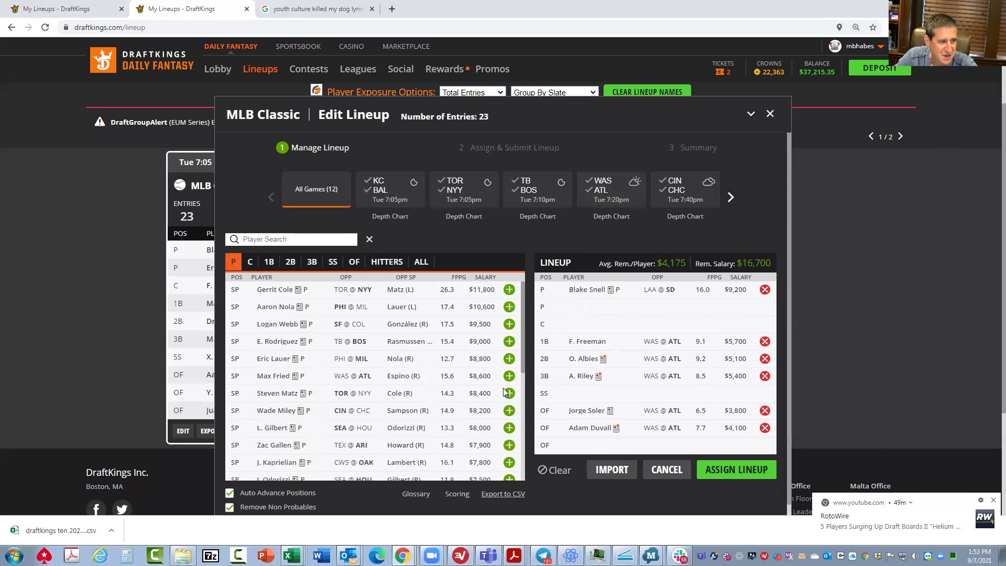
pyautogui.click(510, 446)
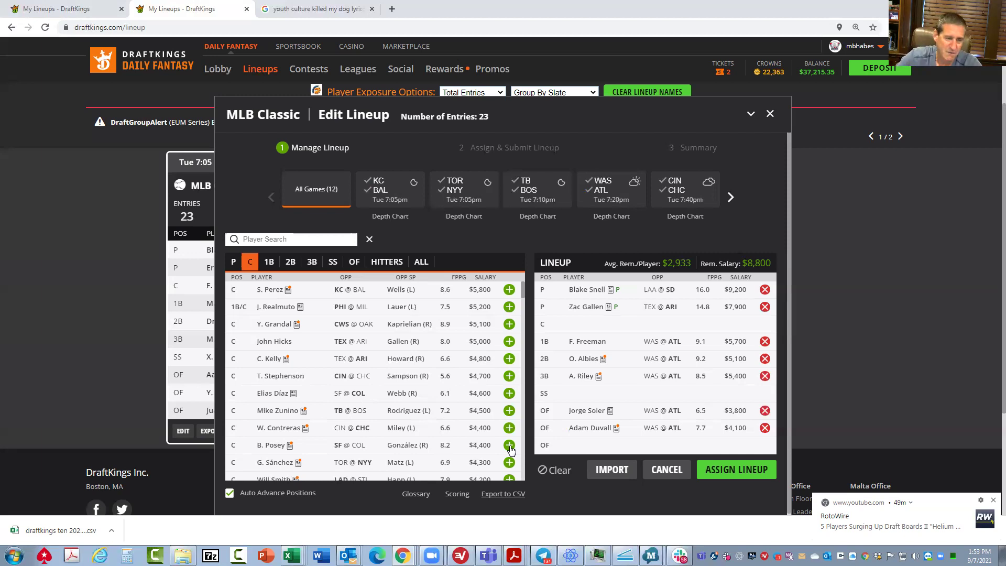
# - Remove the five ATL hitters from the lineup, keeping pitchers Blake Snell and Zac Gallen
pyautogui.click(765, 342)
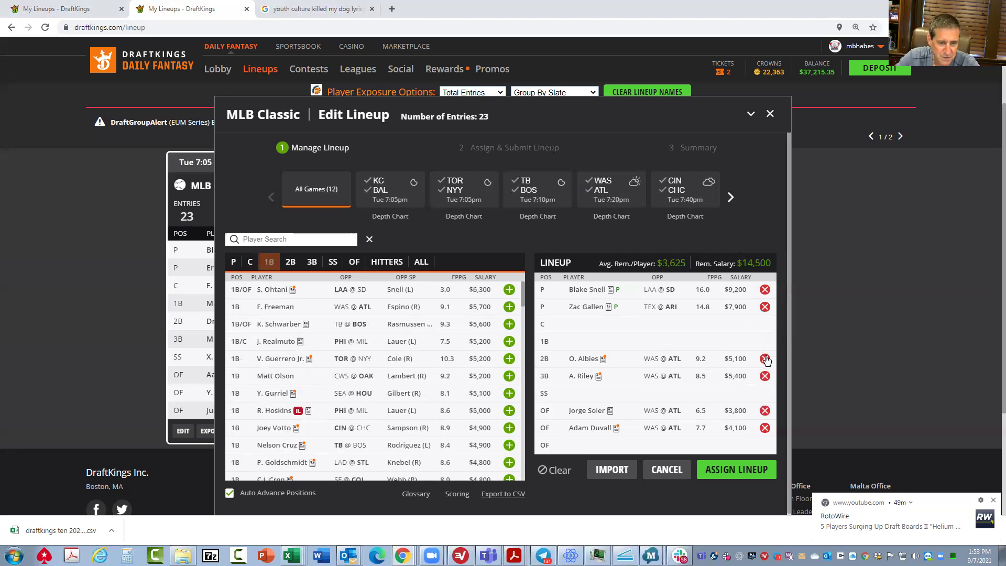
pyautogui.click(765, 358)
pyautogui.click(765, 376)
pyautogui.click(765, 410)
pyautogui.click(765, 428)
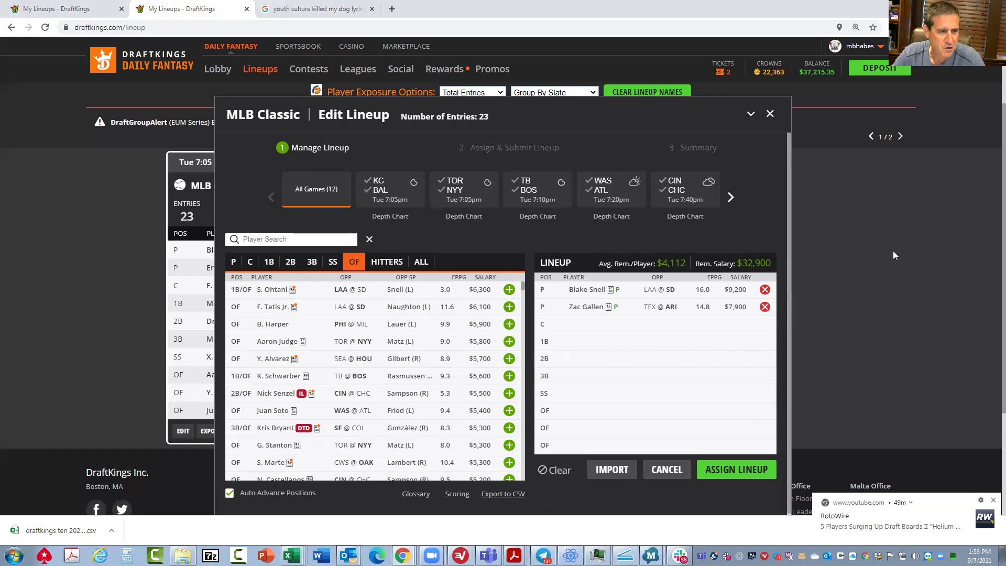
pyautogui.click(675, 184)
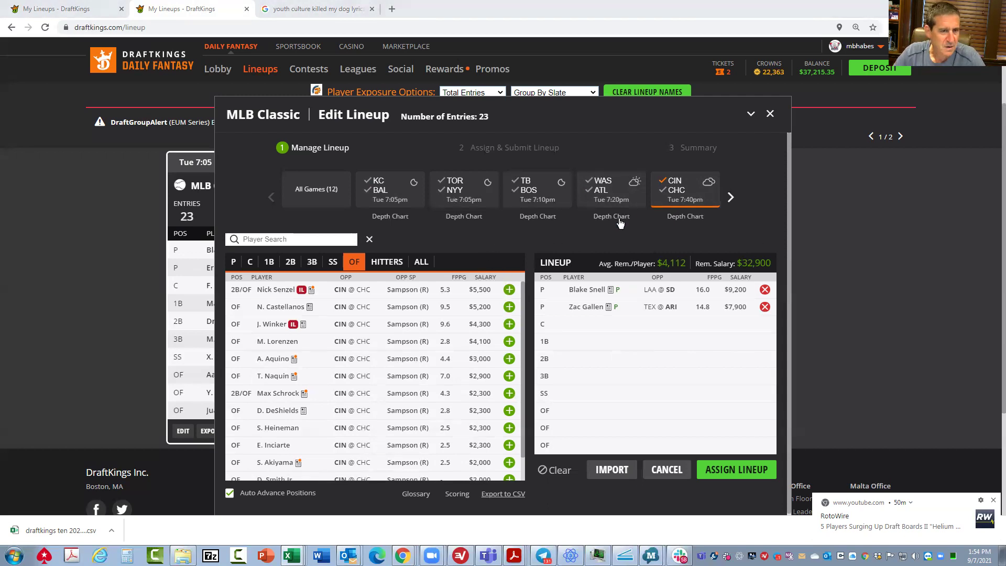
pyautogui.click(669, 180)
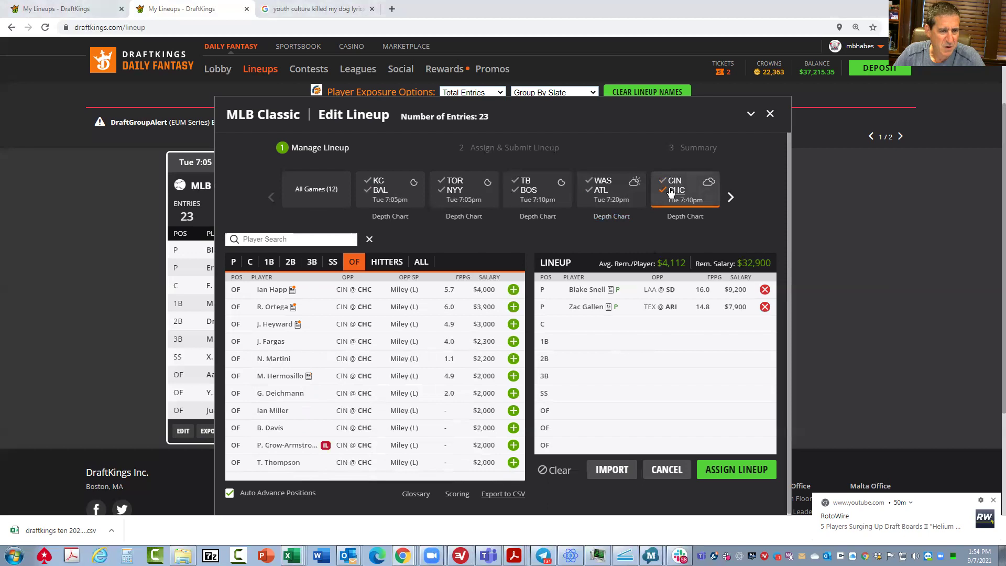
pyautogui.click(669, 187)
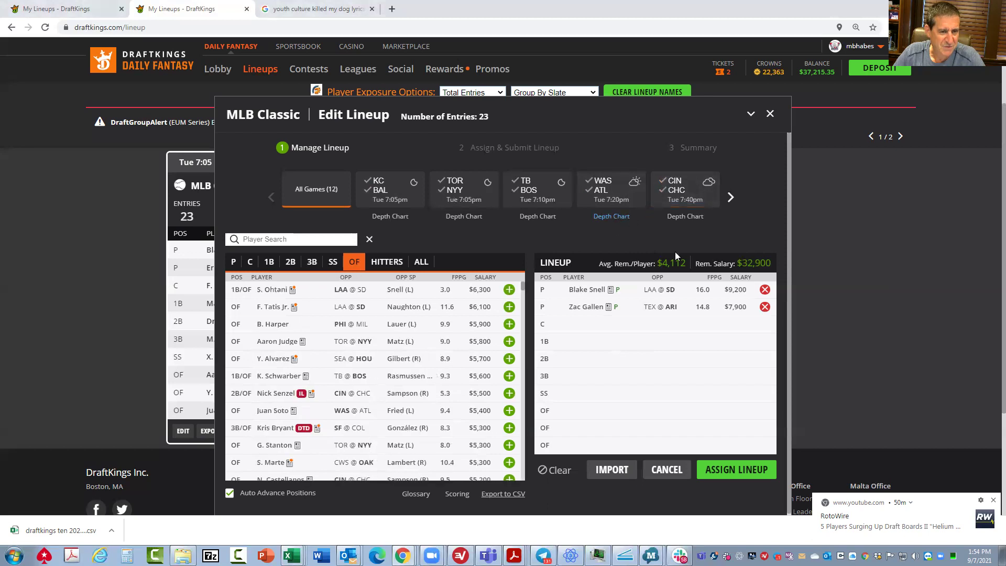
# - Filter the player pool to CIN and add Joey Votto at first base and J. India at second base
pyautogui.click(271, 264)
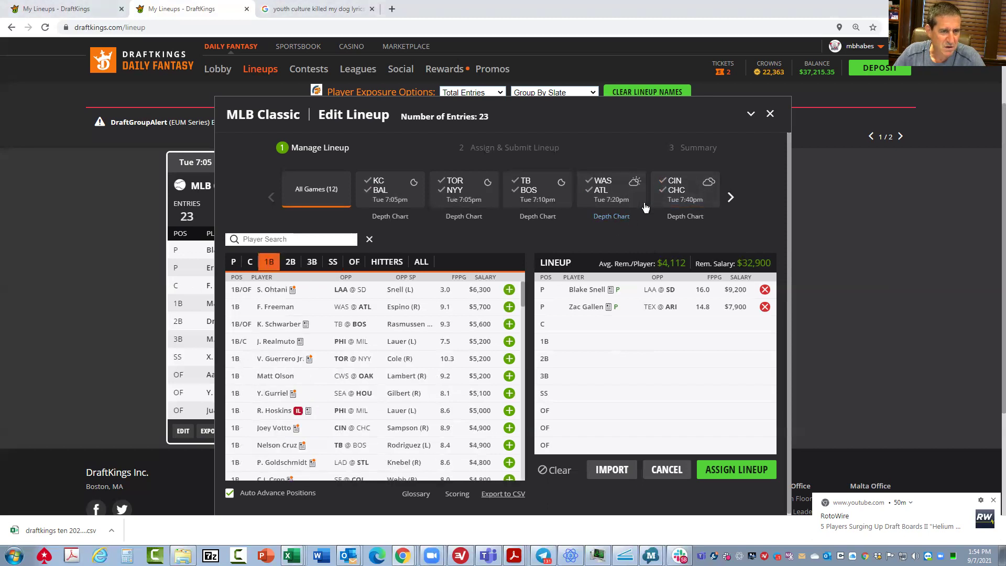
pyautogui.click(674, 190)
pyautogui.click(513, 289)
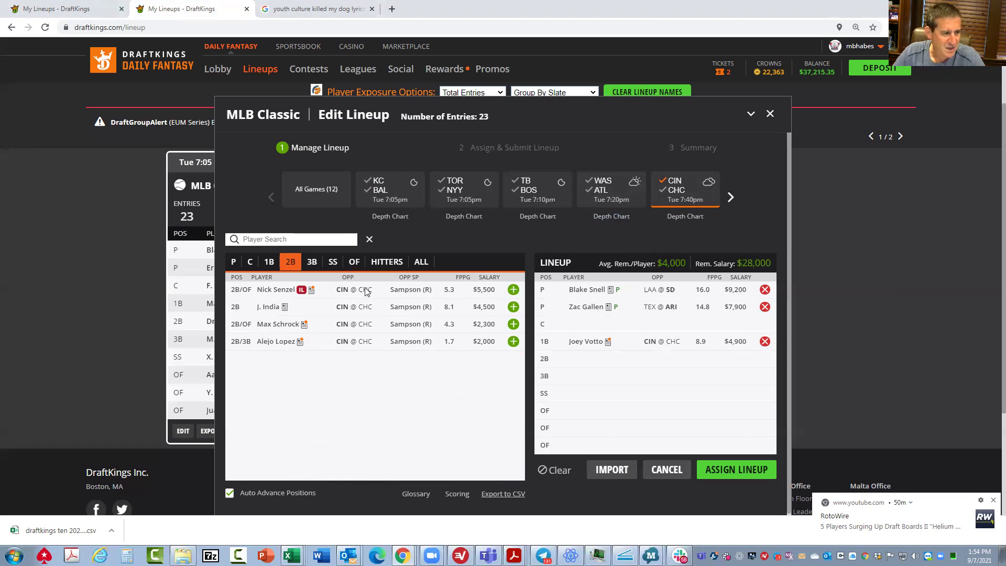
pyautogui.click(514, 307)
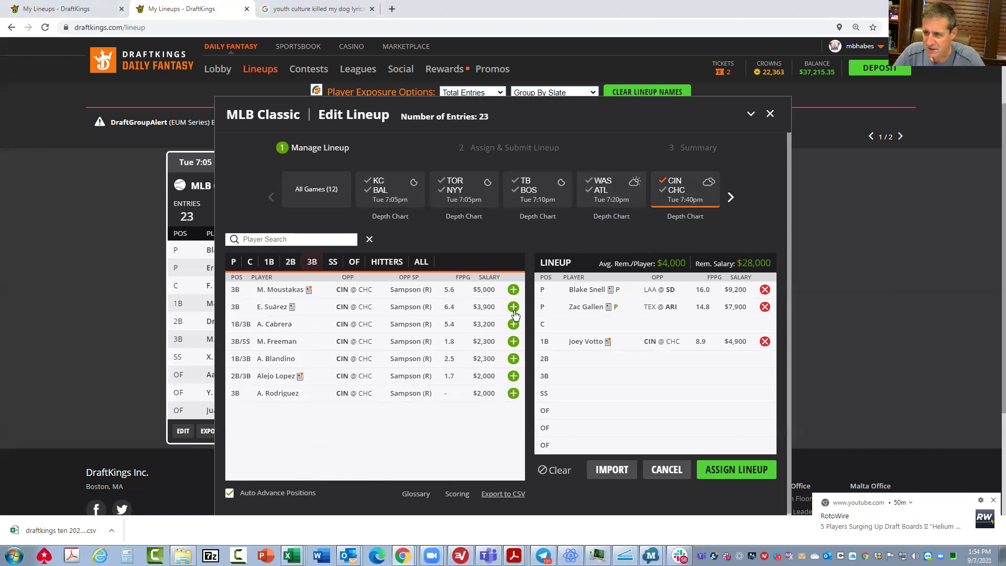
# - Add CIN players N. Castellanos and T. Naquin in the outfield and T. Barnhart at catcher
pyautogui.click(354, 262)
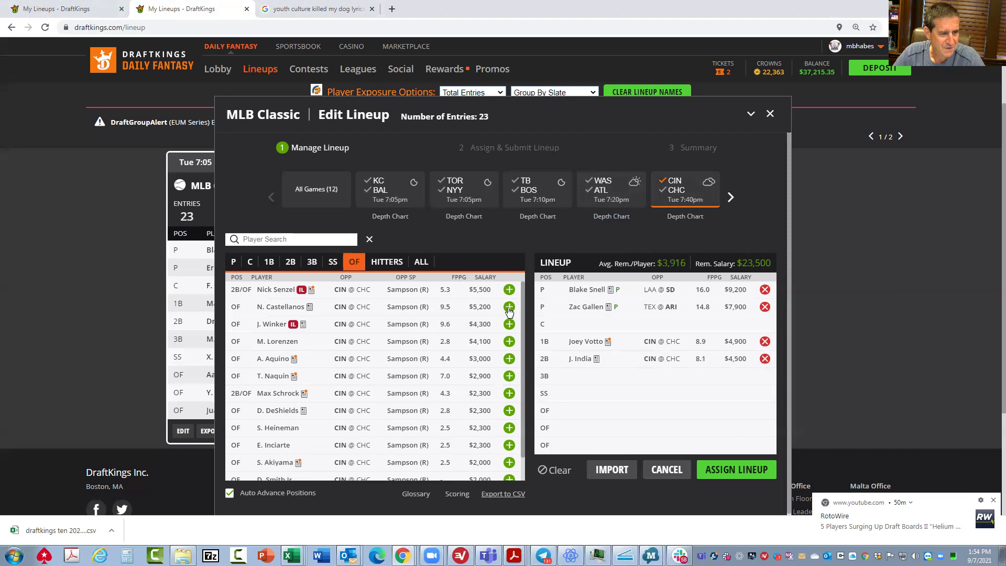
pyautogui.click(508, 307)
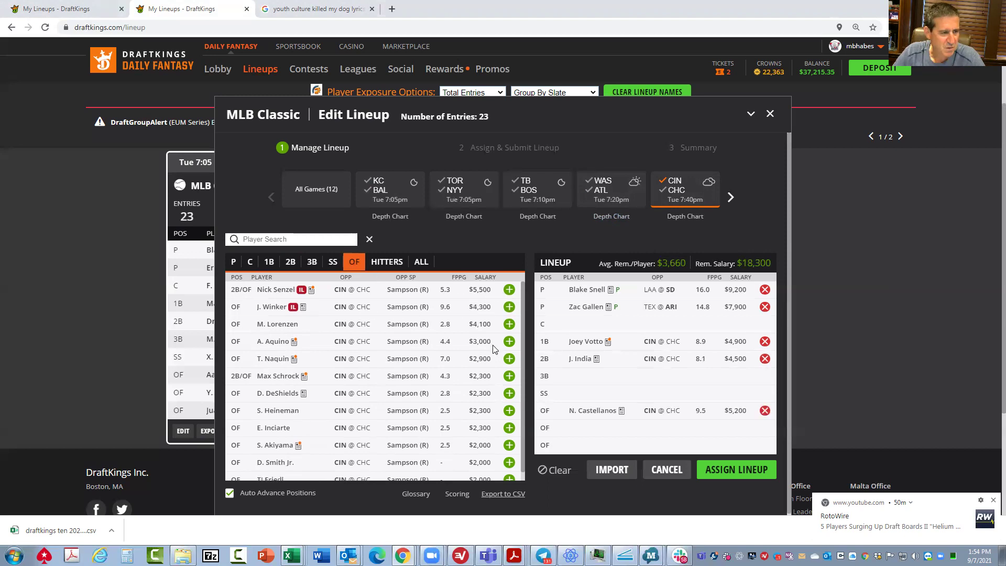
pyautogui.click(509, 359)
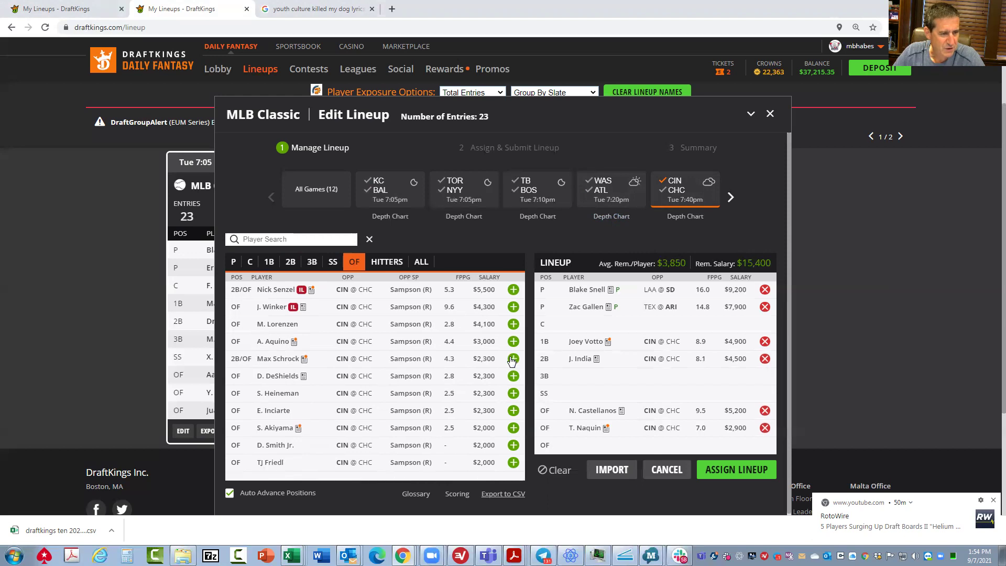
pyautogui.click(248, 262)
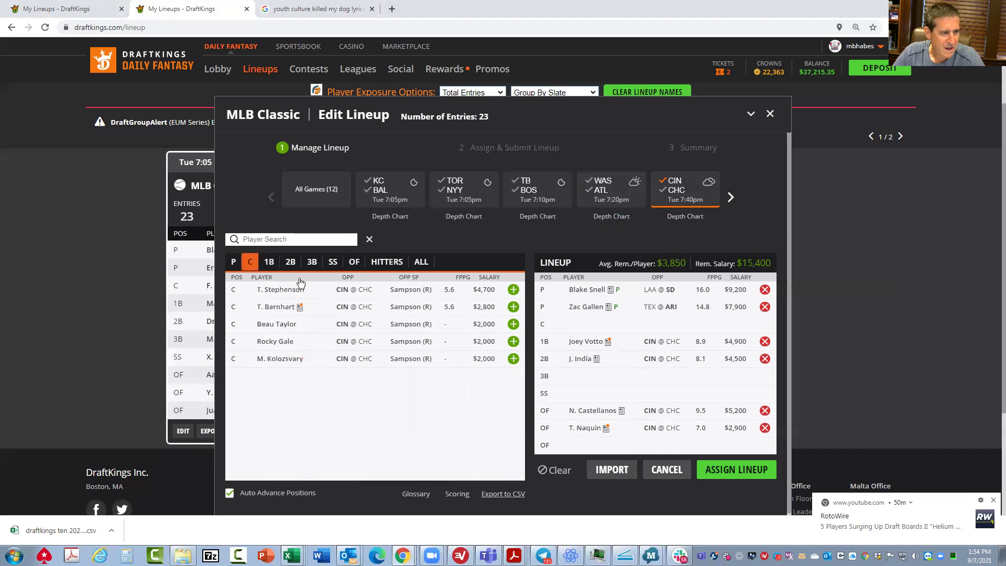
pyautogui.click(513, 307)
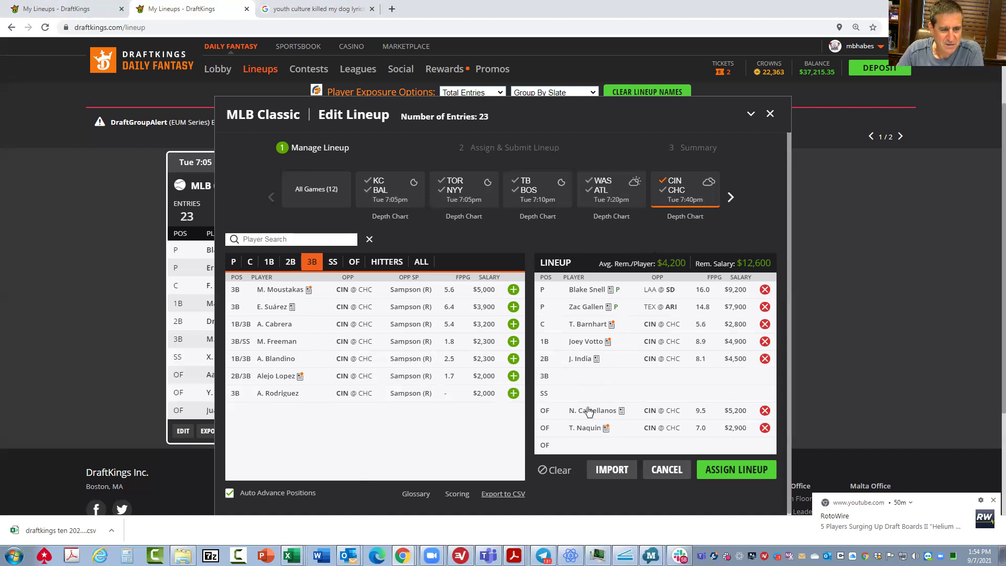
# - Clear the CIN filter and replace pitchers Zac Gallen and Blake Snell with Aaron Nola and Gerrit Cole
pyautogui.click(765, 307)
pyautogui.click(663, 183)
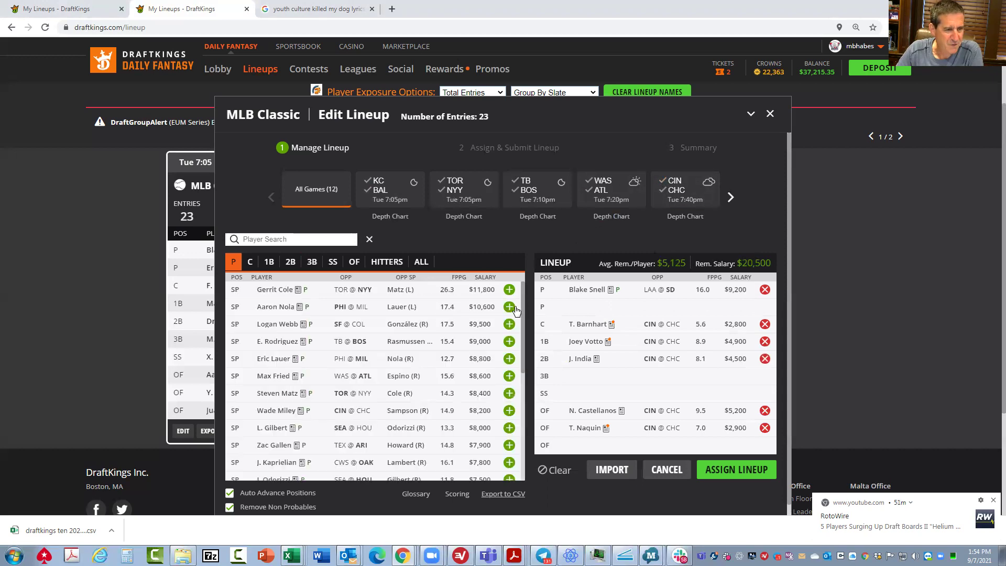
pyautogui.click(509, 307)
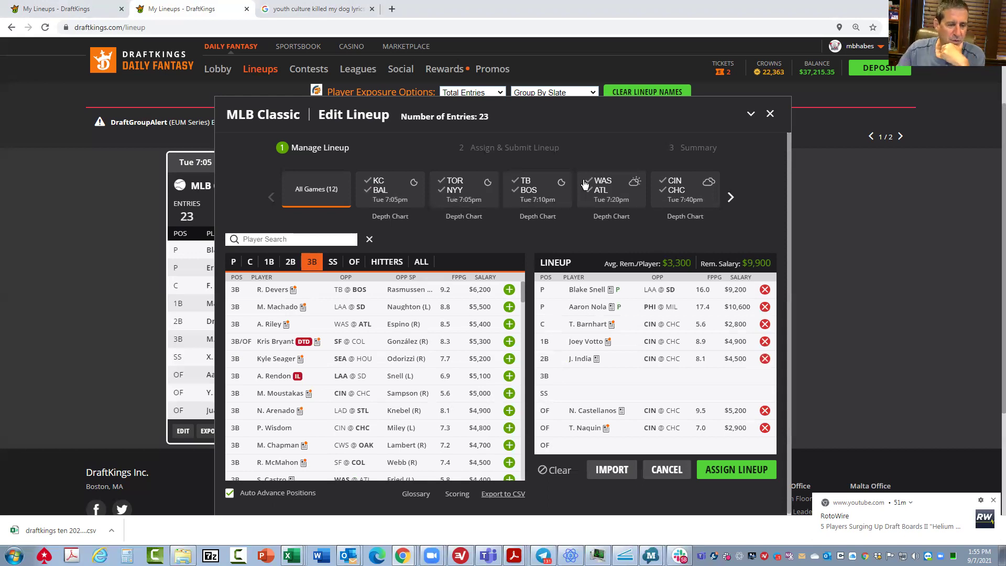
pyautogui.click(765, 290)
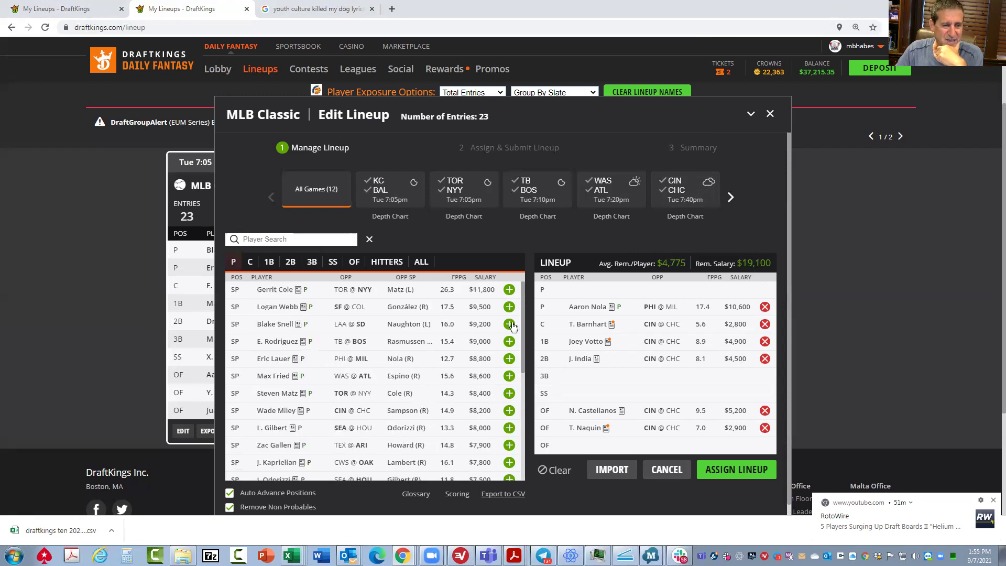
pyautogui.click(509, 290)
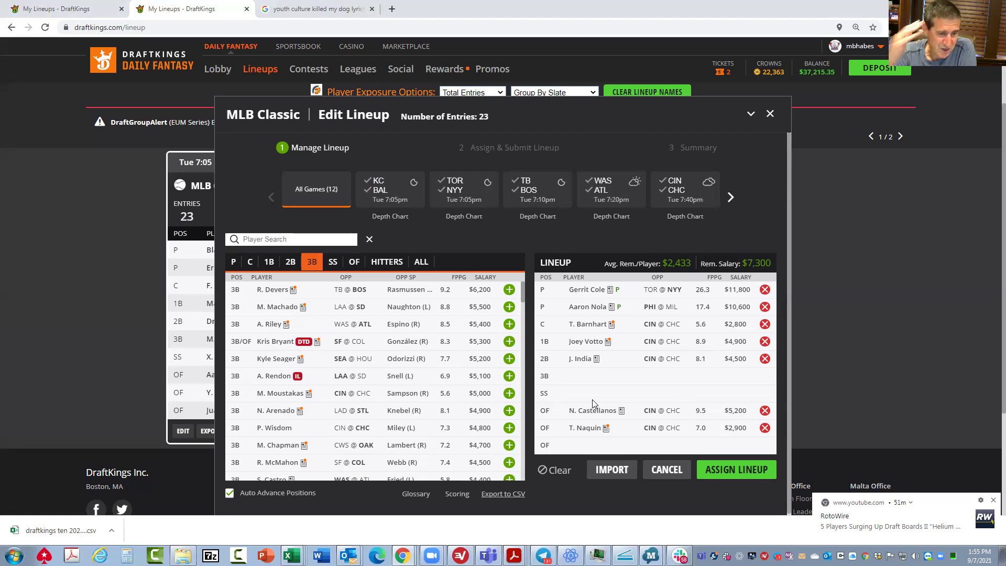
# - Empty the lineup by removing both pitchers and all five CIN hitters
pyautogui.click(765, 307)
pyautogui.click(764, 289)
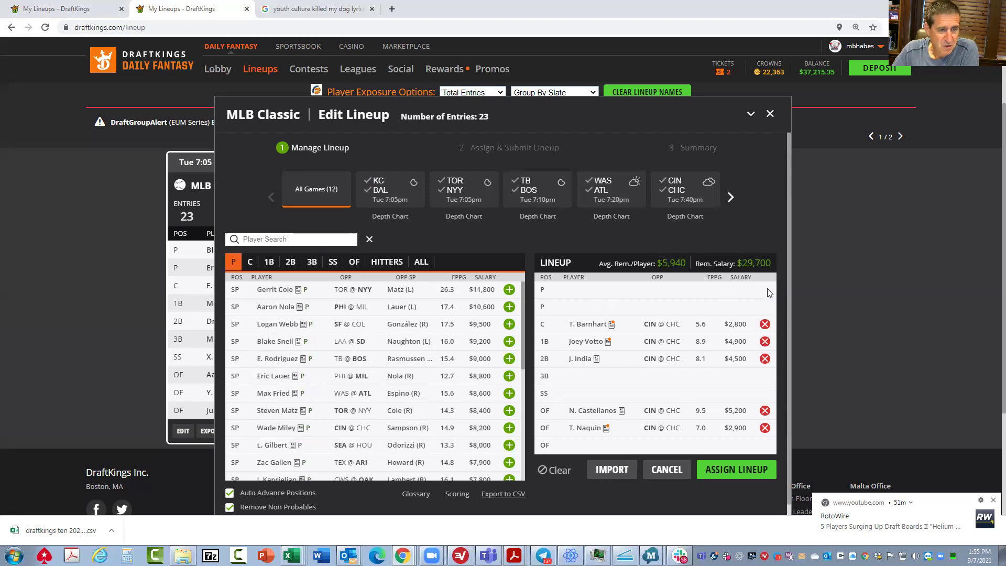
pyautogui.click(764, 324)
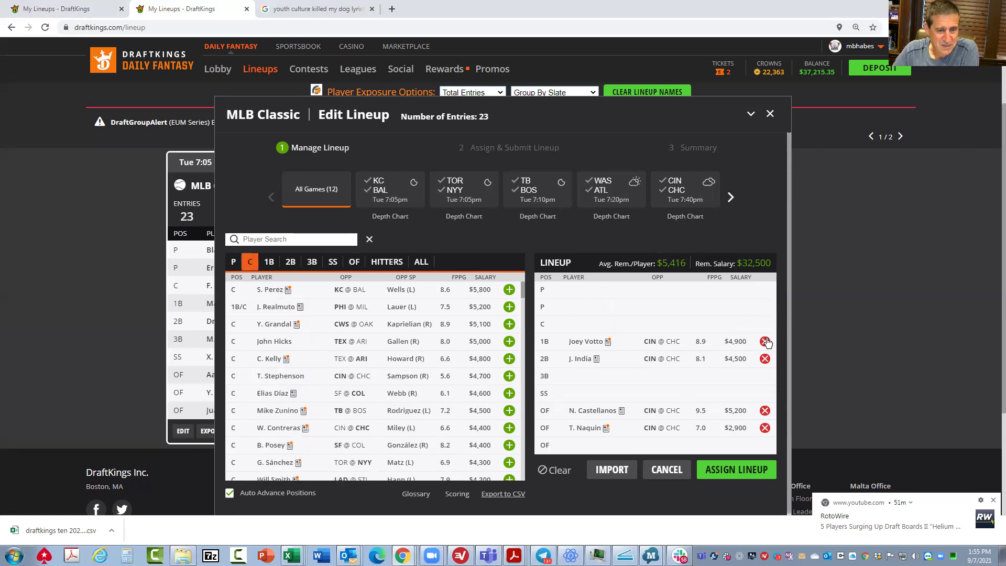
pyautogui.click(765, 341)
pyautogui.click(765, 359)
pyautogui.click(765, 410)
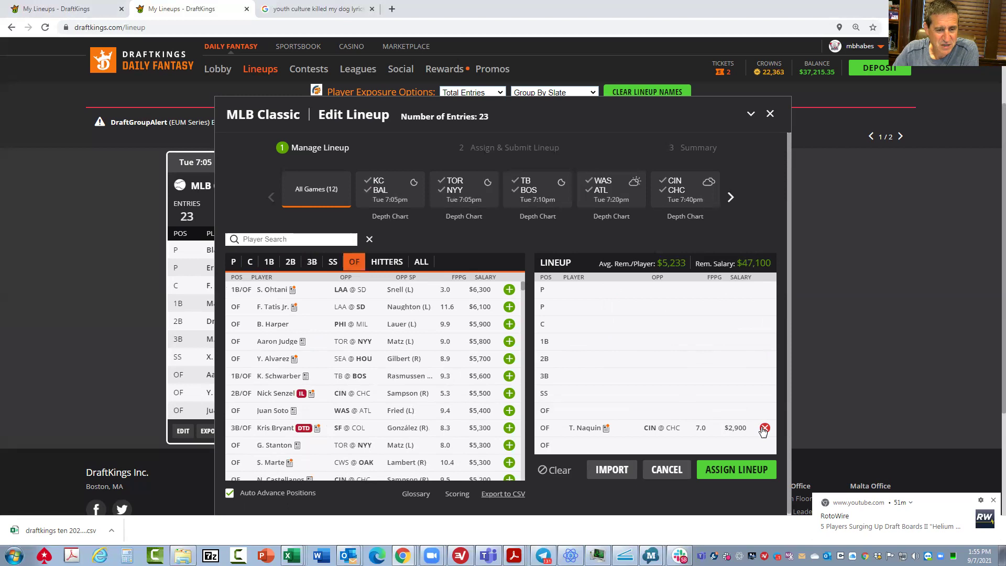
pyautogui.click(764, 428)
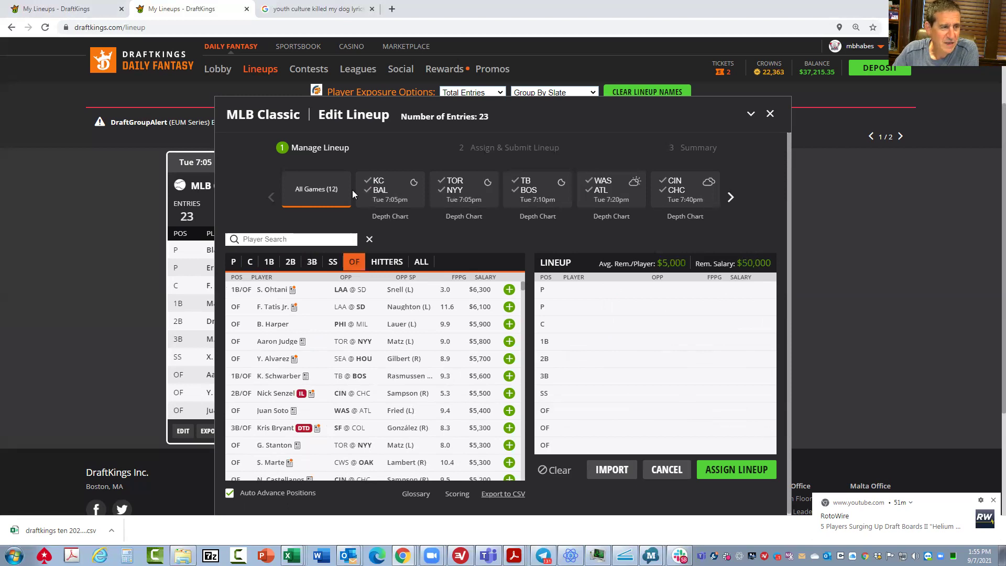
# - Filter the player pool to BAL and add outfielders C. Mullins, Austin Hays and A. Santander plus Jorge Mateo at shortstop
pyautogui.click(375, 190)
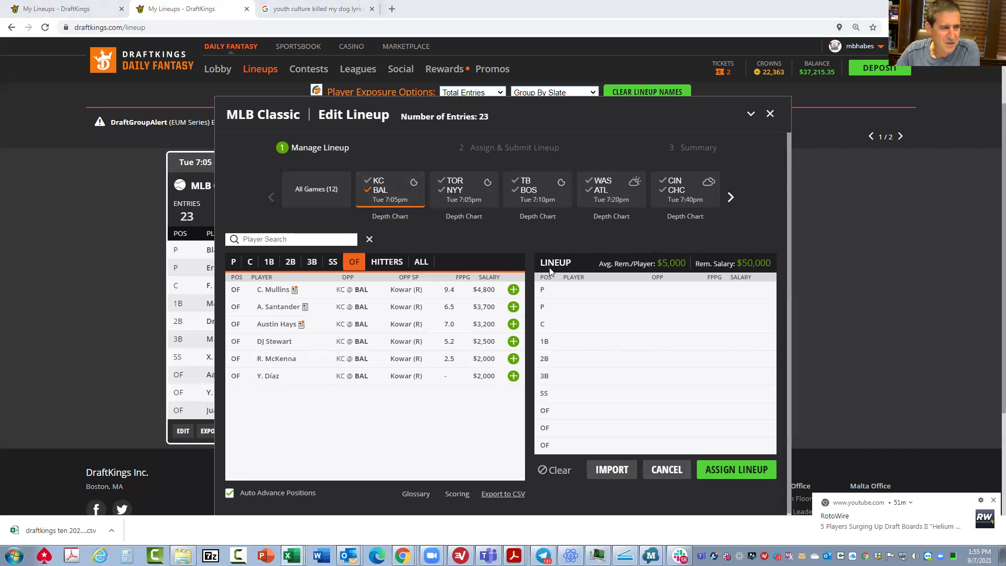
pyautogui.click(513, 290)
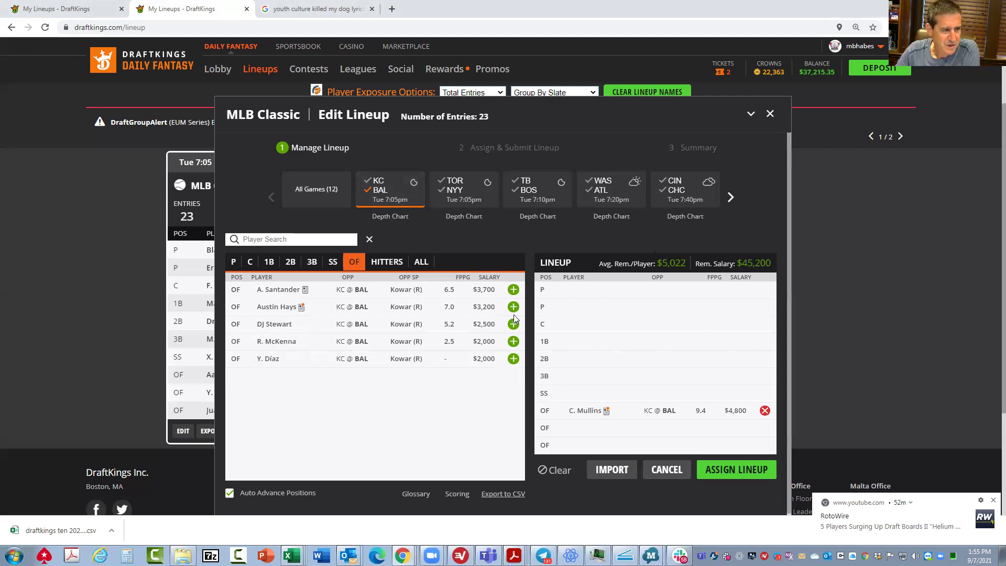
pyautogui.click(513, 307)
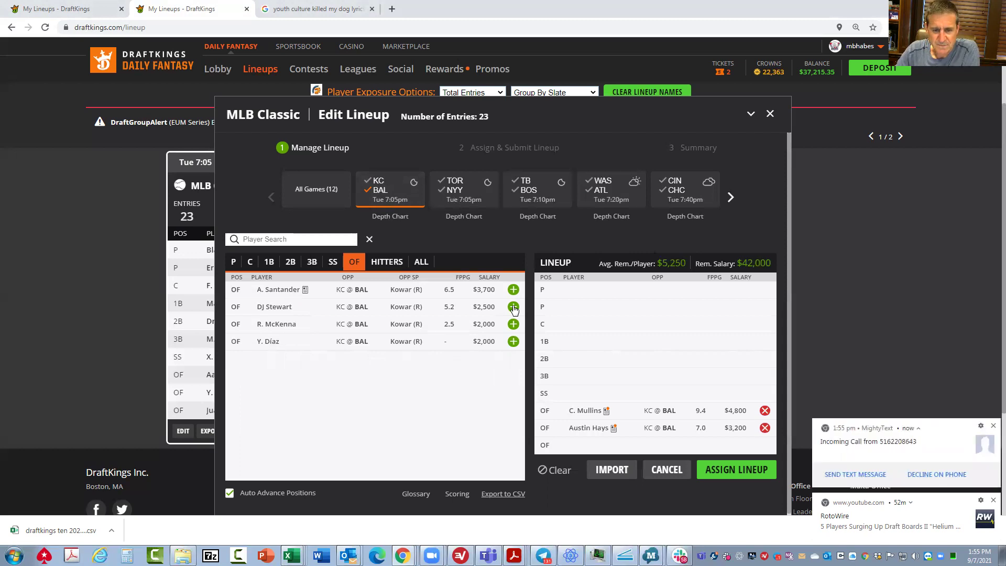
pyautogui.click(330, 263)
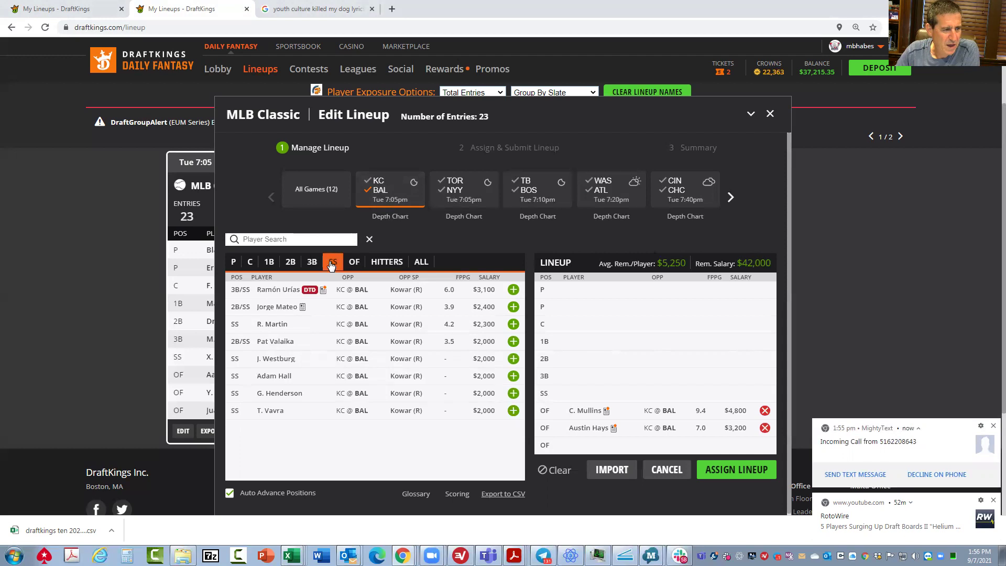
pyautogui.click(513, 308)
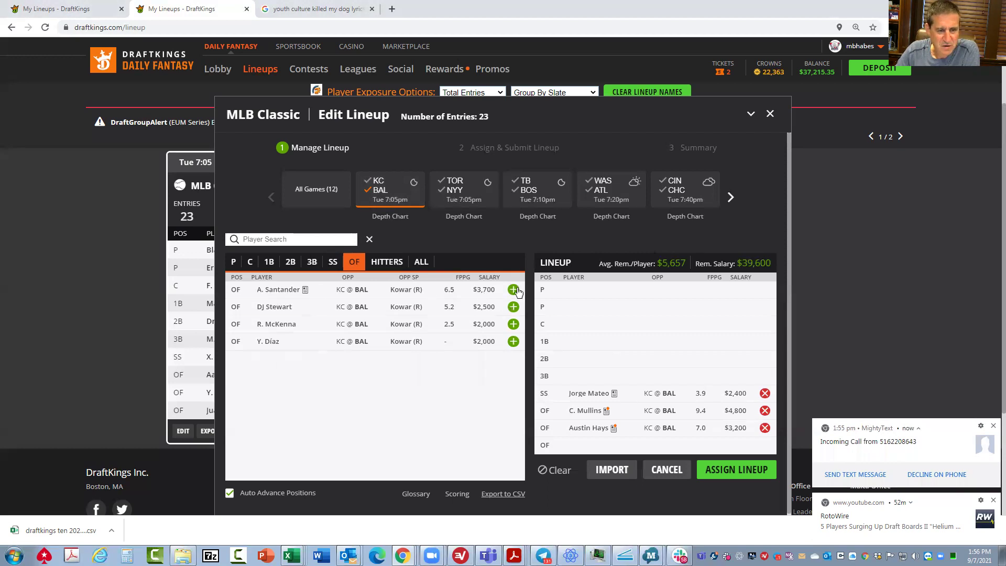
pyautogui.click(513, 290)
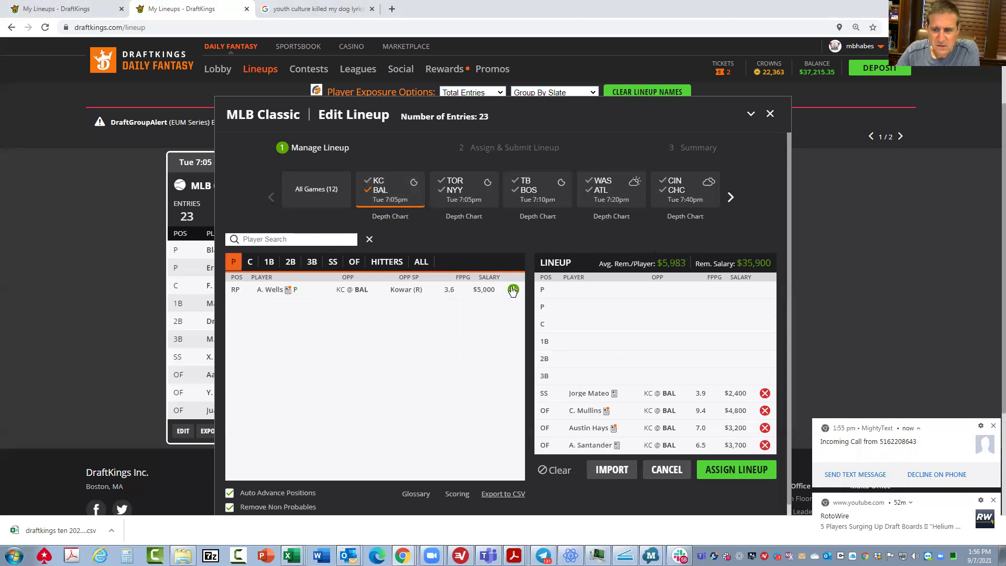
# - Add BAL players T. Mancini at first base and P. Severino at catcher
pyautogui.click(269, 262)
pyautogui.click(514, 307)
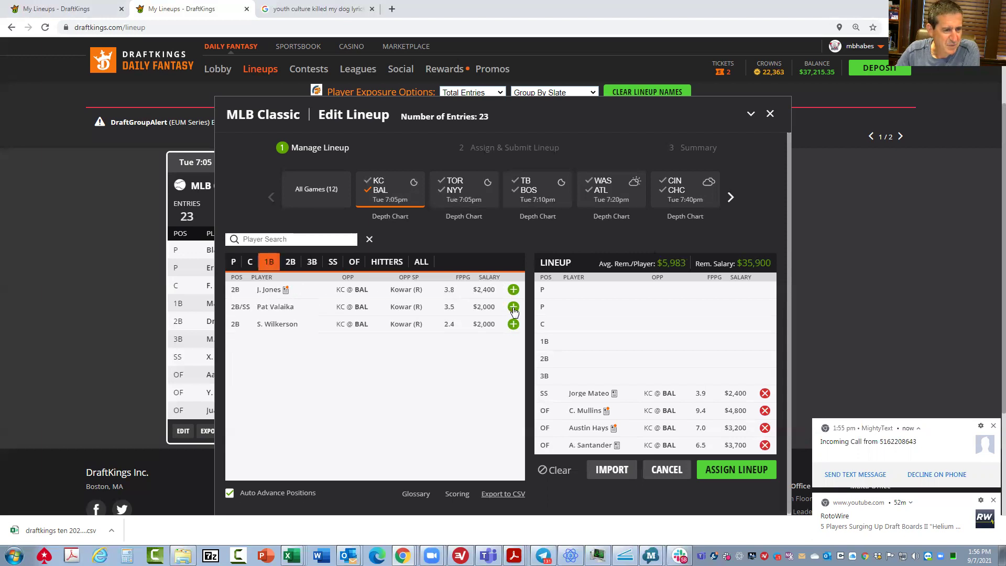
pyautogui.click(250, 262)
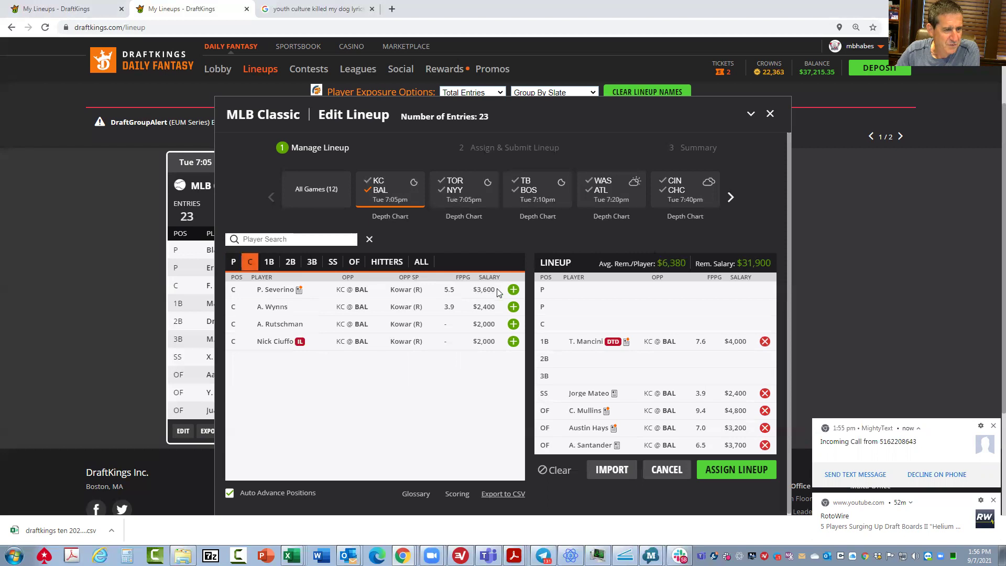
pyautogui.click(514, 289)
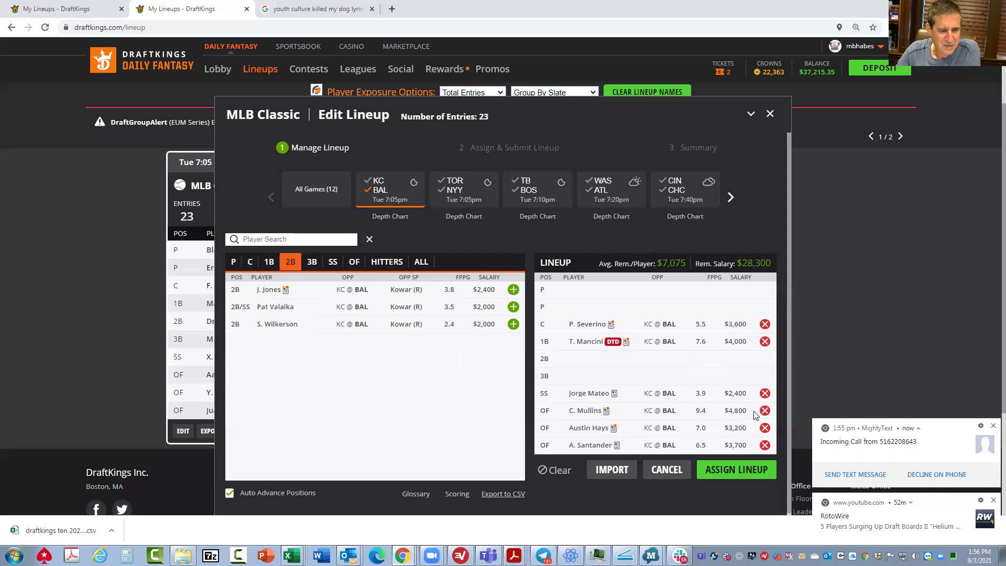
# - Show all games again and try Gerrit Cole and Aaron Nola as pitchers with the BAL stack, removing both again
pyautogui.click(381, 190)
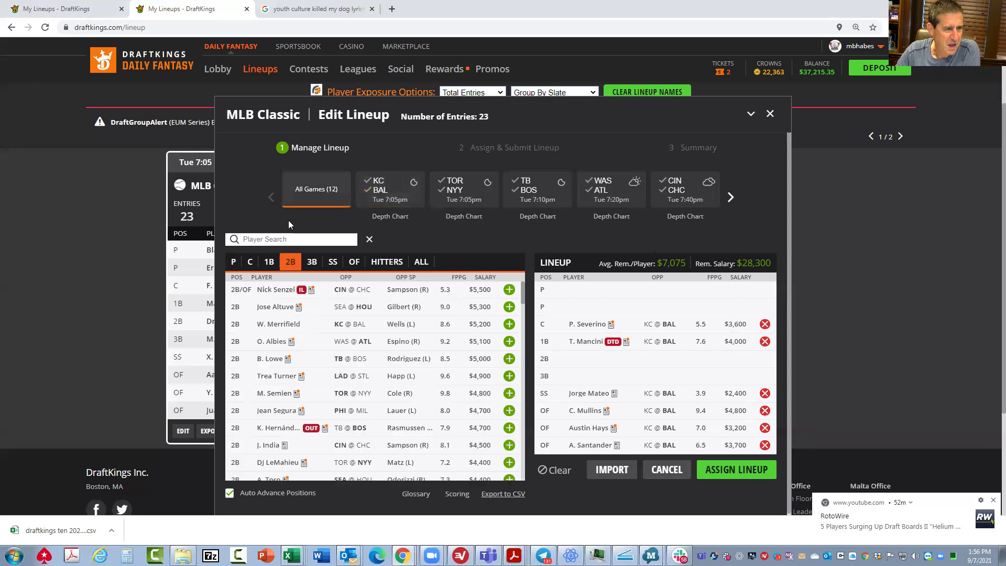
pyautogui.click(234, 261)
pyautogui.click(509, 290)
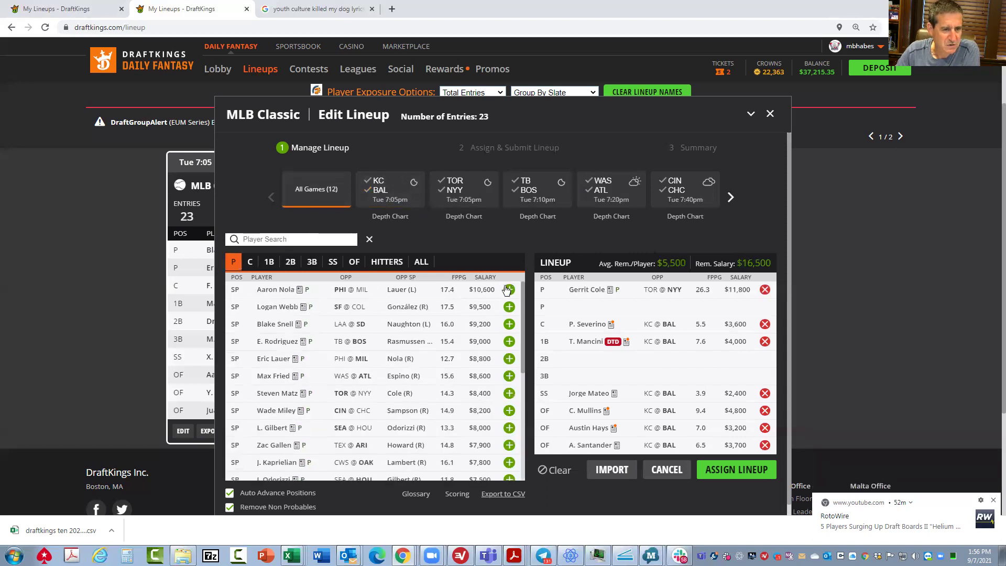
pyautogui.click(509, 289)
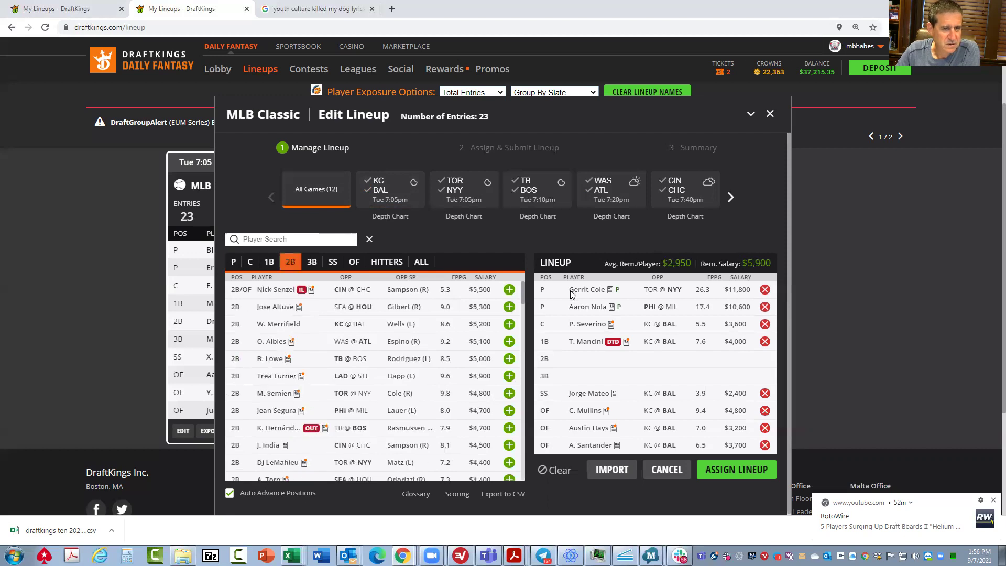
pyautogui.click(766, 307)
pyautogui.click(765, 289)
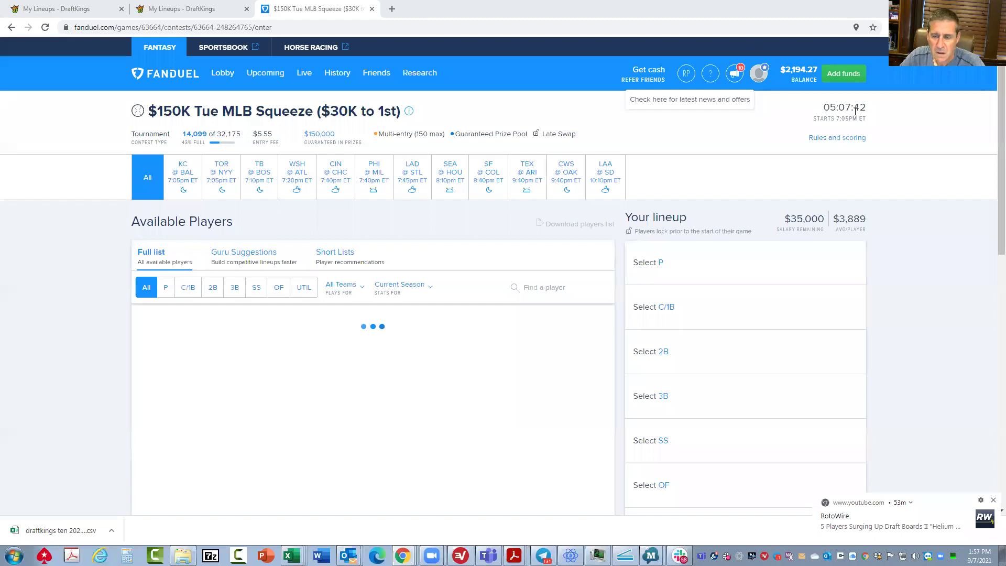
# - Consult the MLBFD_Proj workbook in Excel and add Zac Gallen as pitcher in the FanDuel MLB Squeeze lineup
pyautogui.moveTo(292, 555)
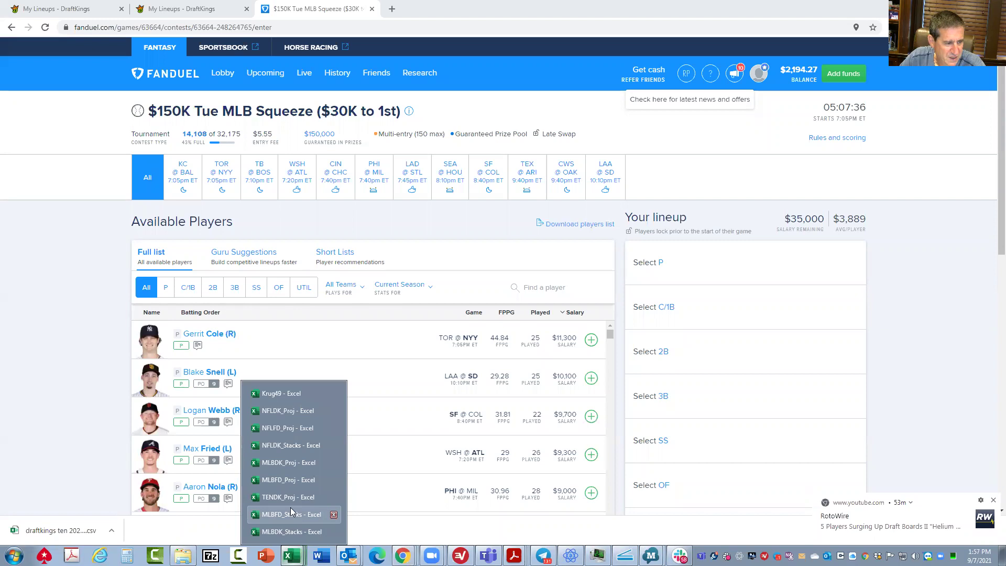
pyautogui.click(293, 483)
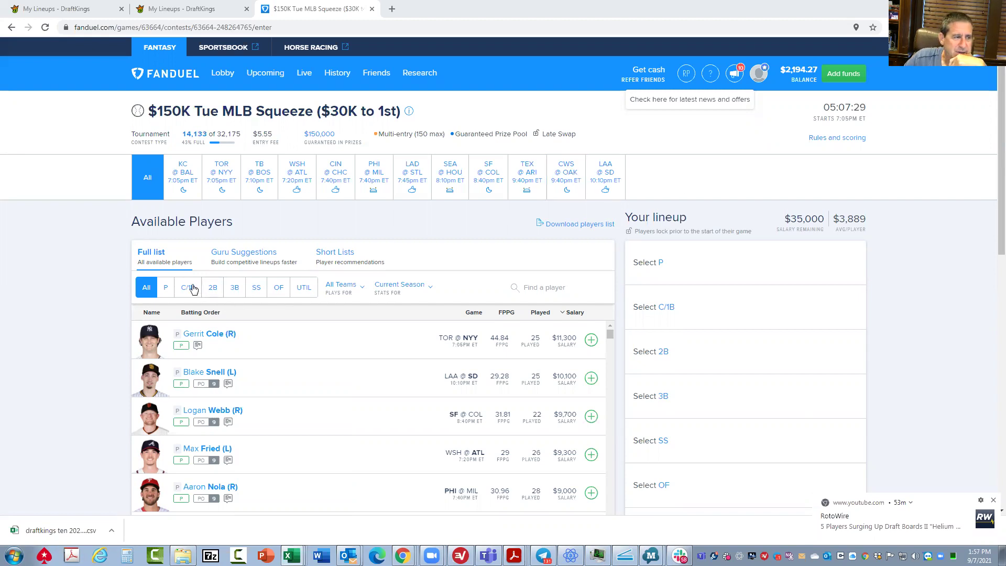
pyautogui.click(166, 291)
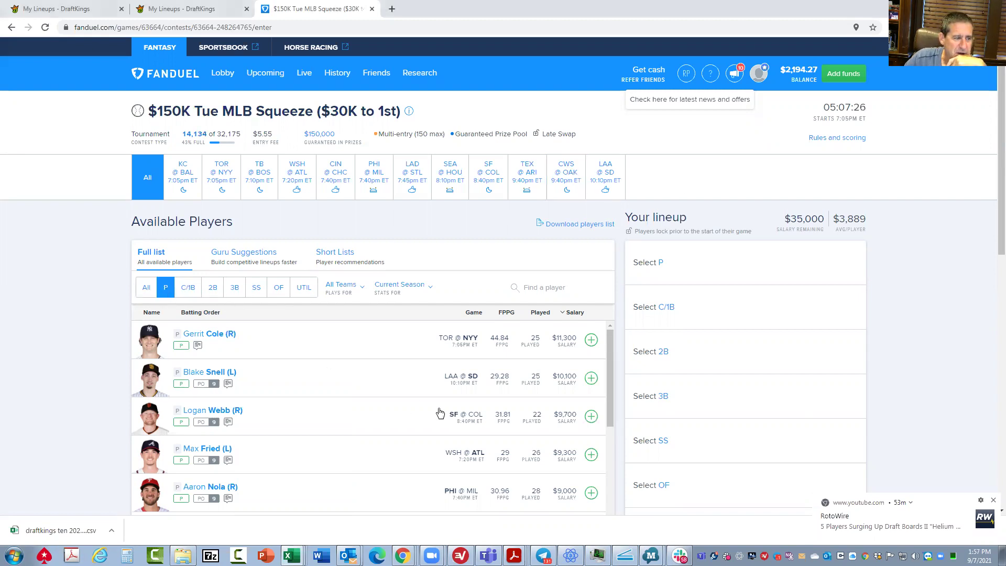
pyautogui.scroll(-1, 614, 448)
pyautogui.scroll(-4, 614, 448)
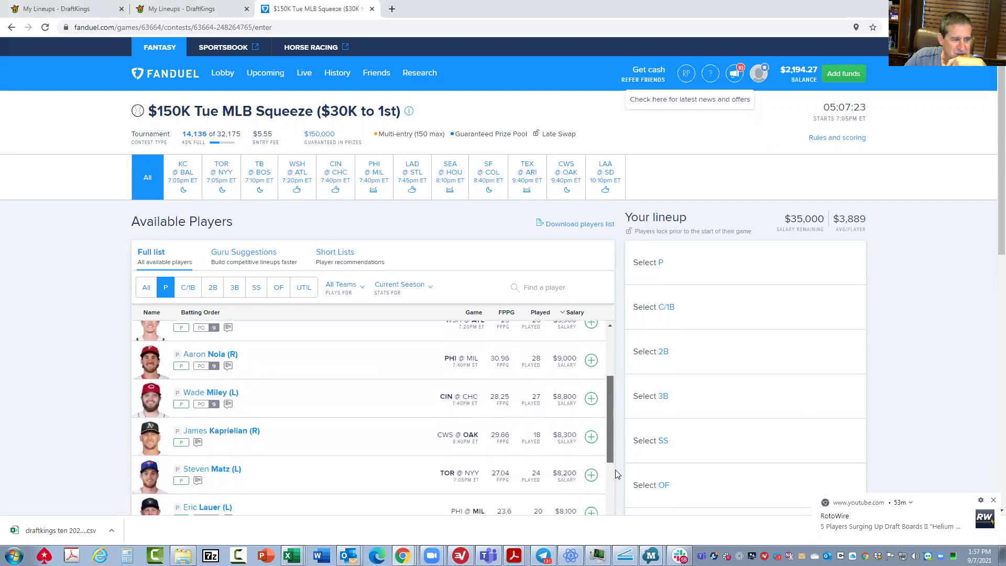
pyautogui.scroll(-2, 619, 492)
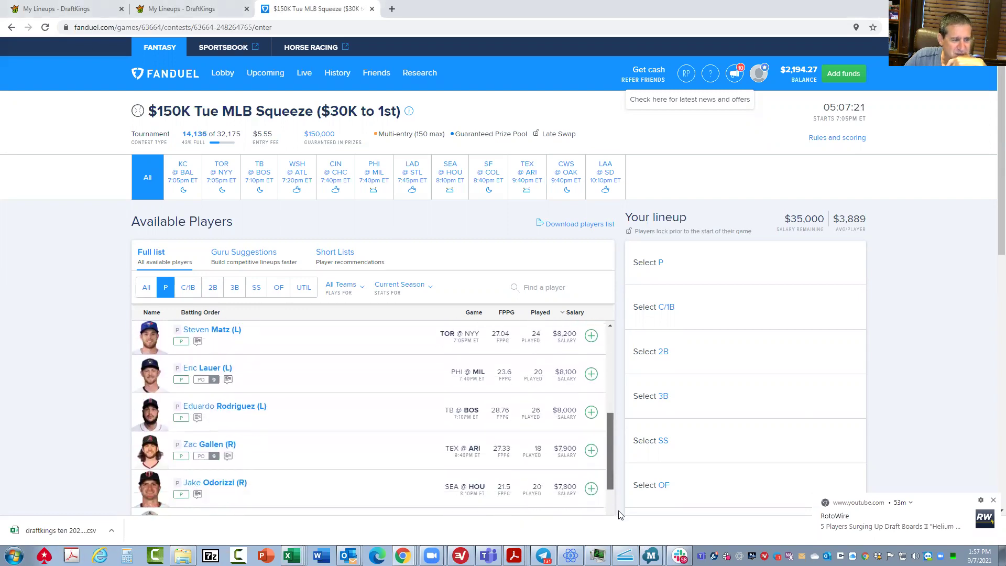
pyautogui.click(591, 454)
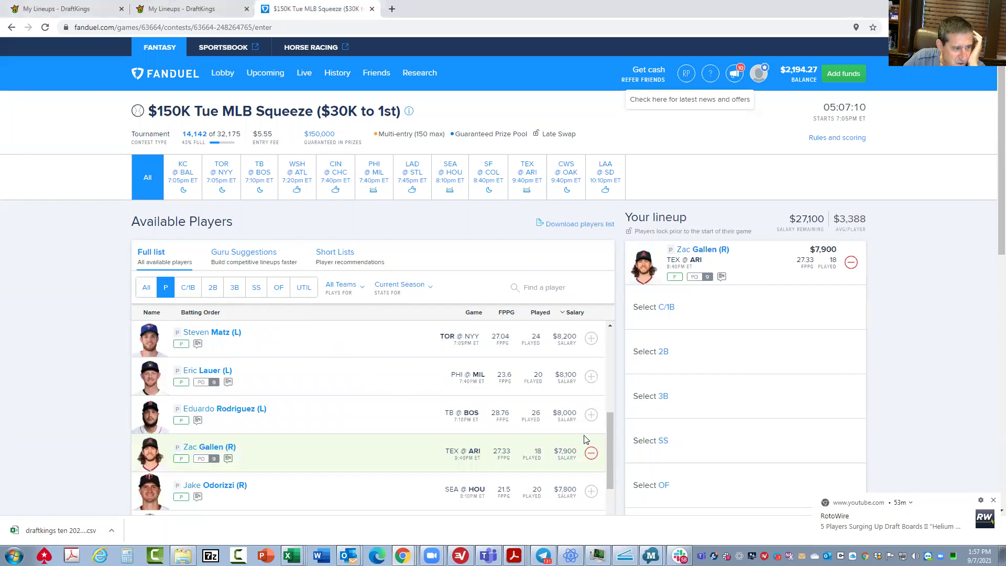
pyautogui.scroll(5, 599, 361)
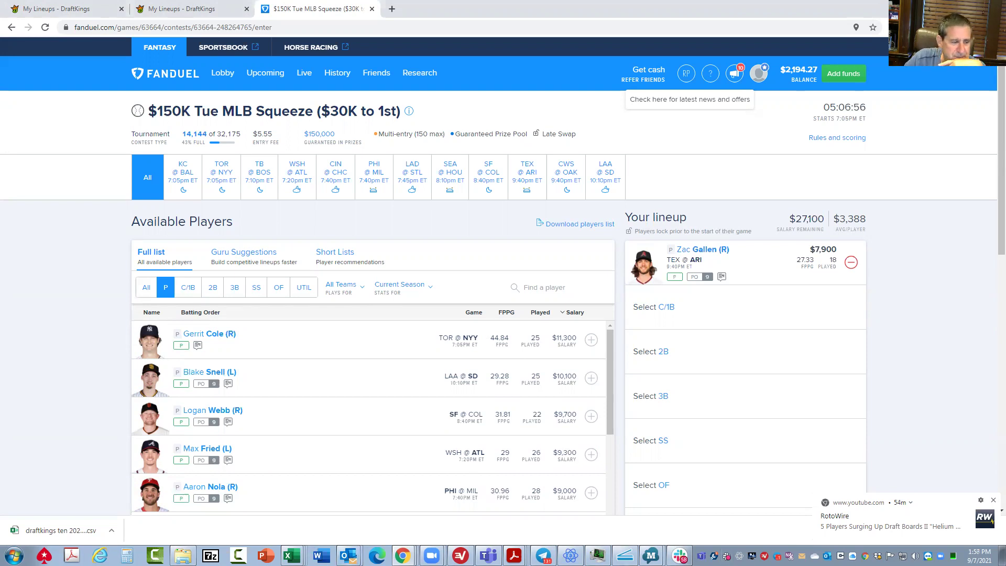
# - Limit the available players to the LAA @ SD game
pyautogui.moveTo(292, 555)
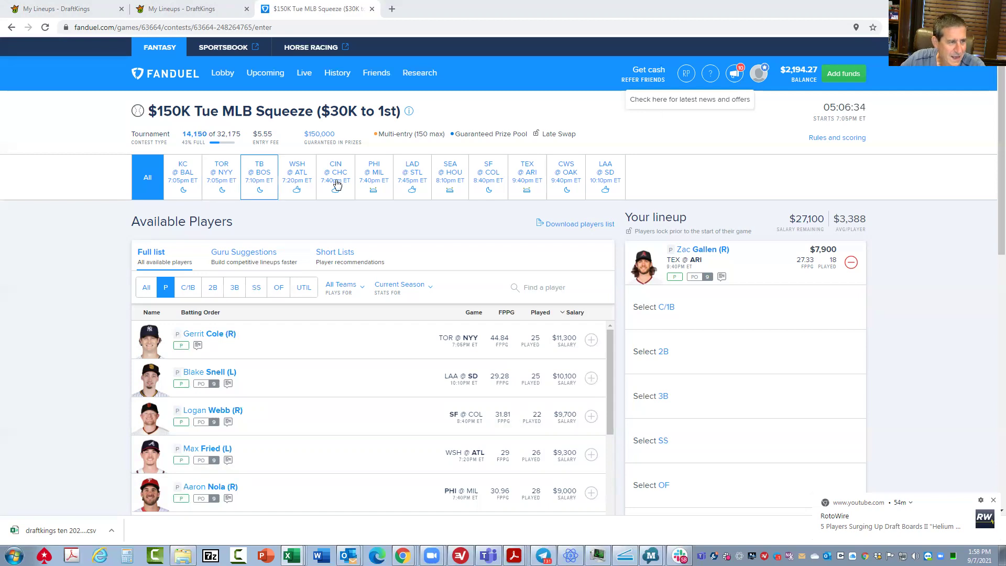
pyautogui.click(412, 172)
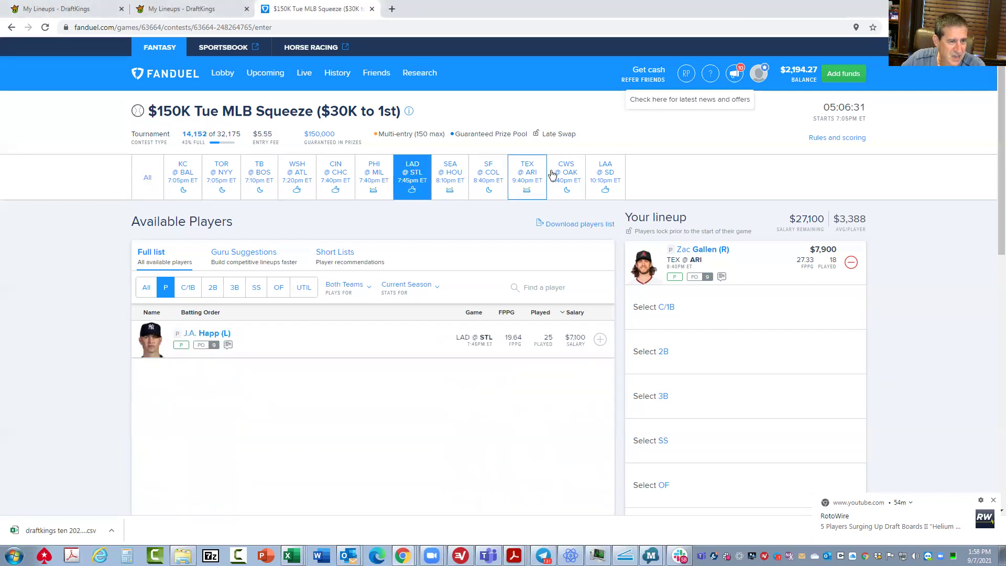
pyautogui.click(598, 181)
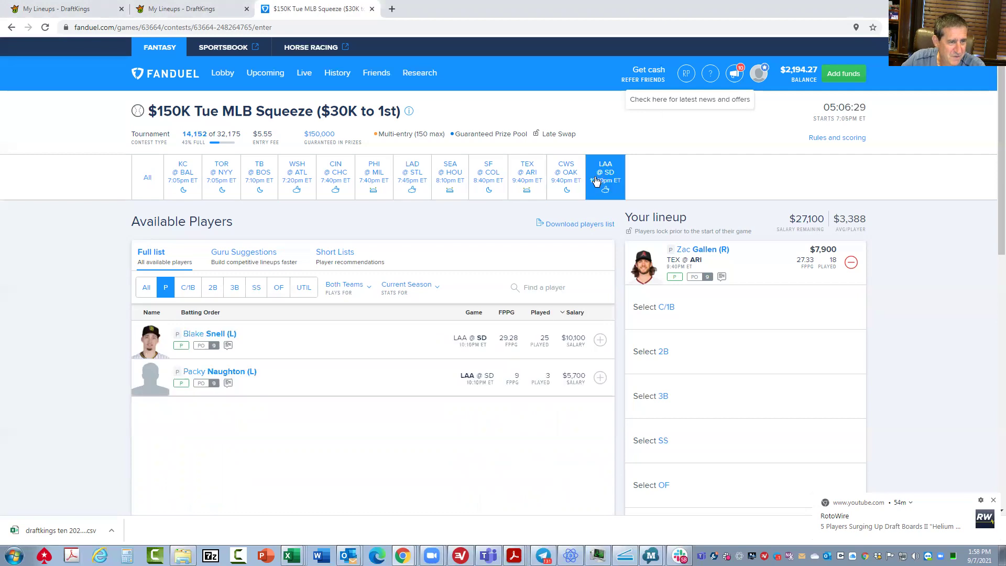
pyautogui.click(302, 289)
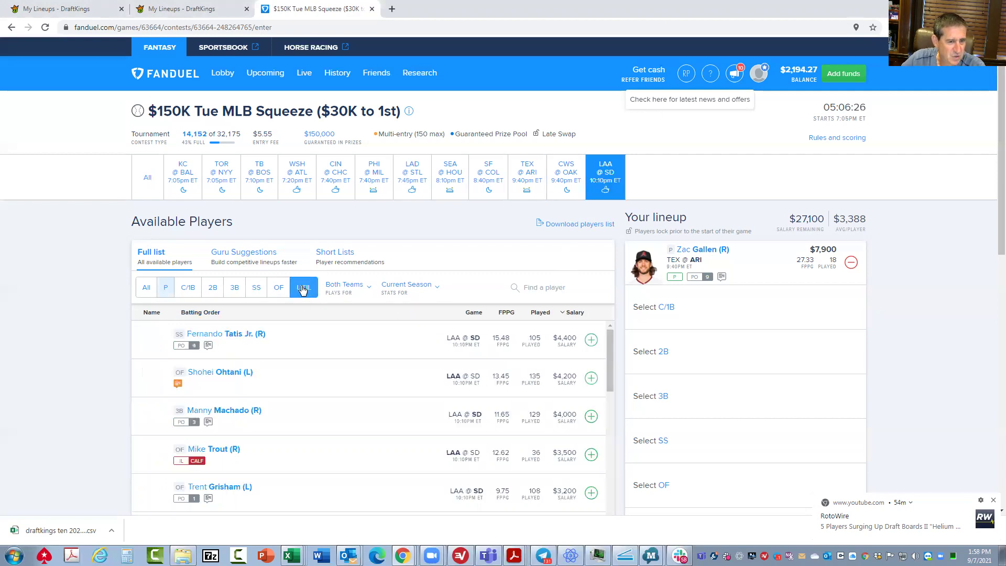
pyautogui.click(590, 340)
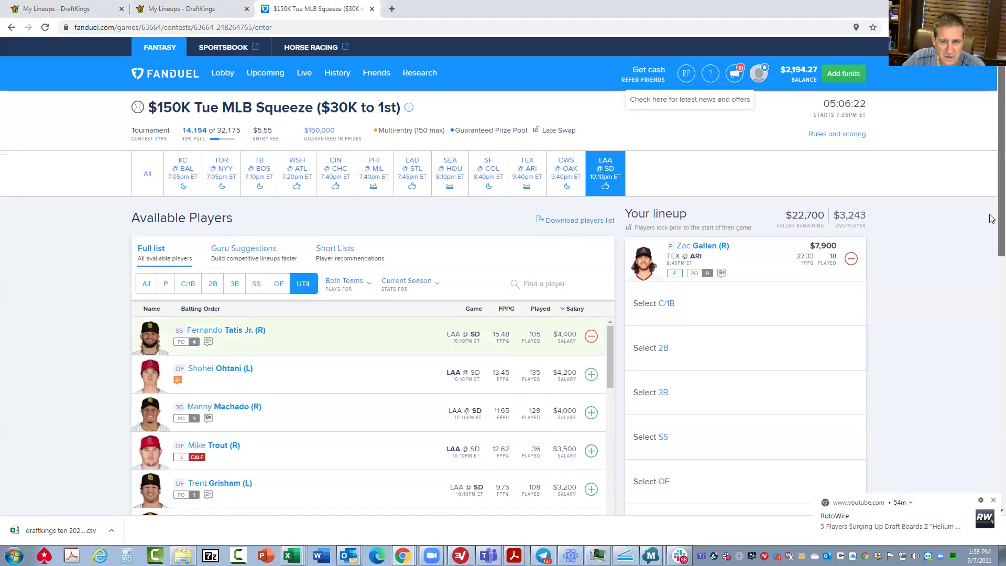
pyautogui.scroll(-3, 980, 241)
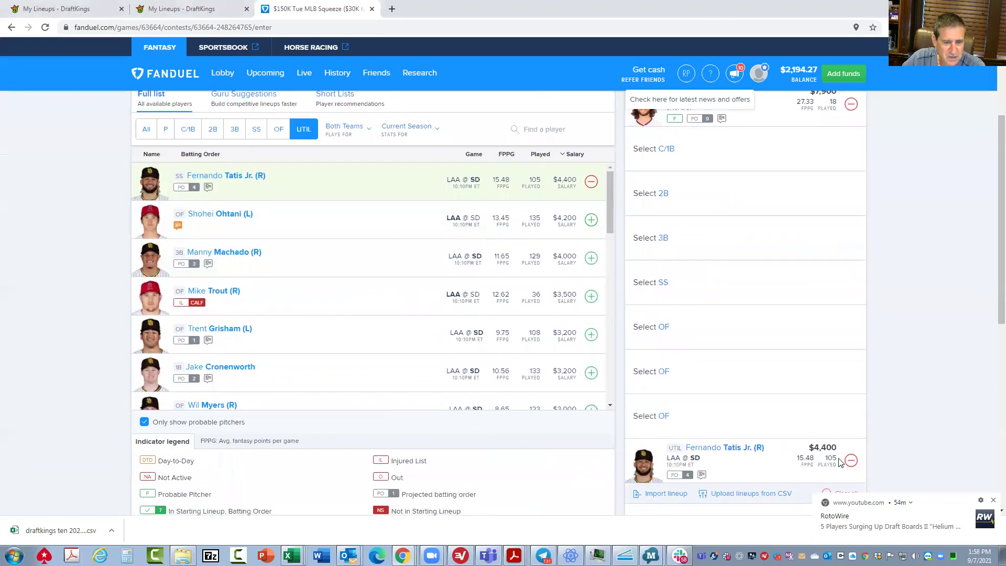
pyautogui.click(851, 461)
pyautogui.scroll(2, 991, 256)
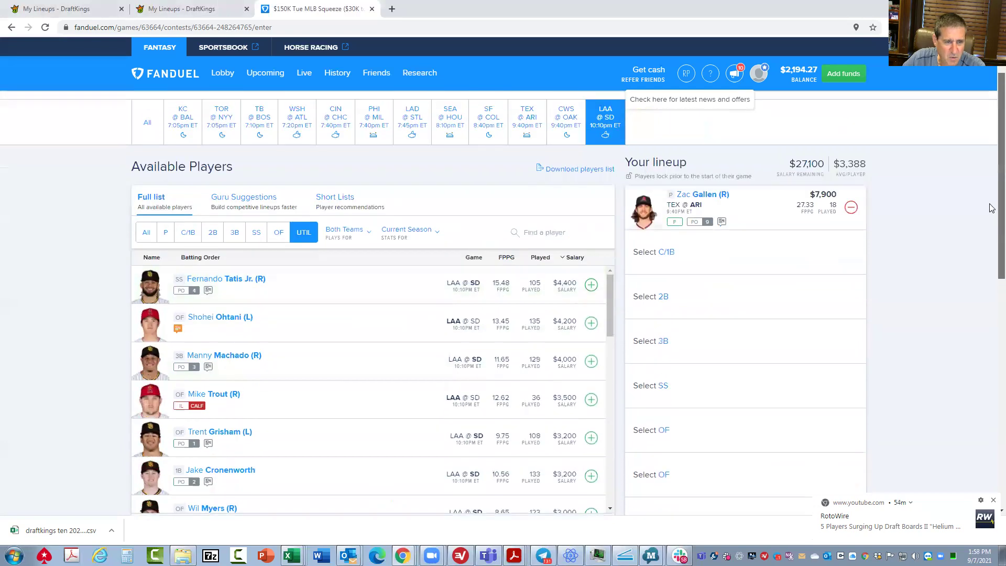
# - Add SD players Fernando Tatis Jr. at shortstop and Manny Machado at third base
pyautogui.click(271, 233)
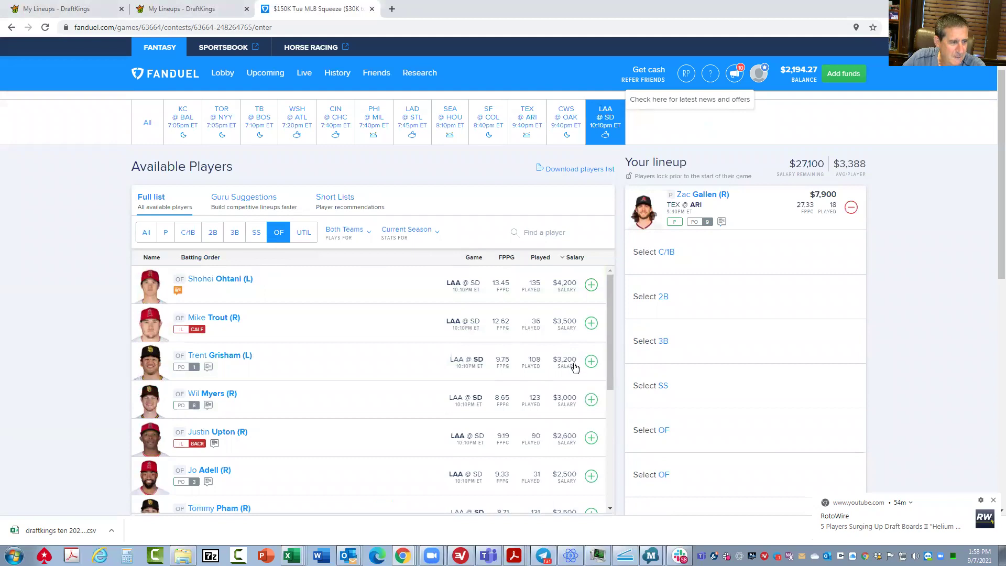
pyautogui.click(256, 234)
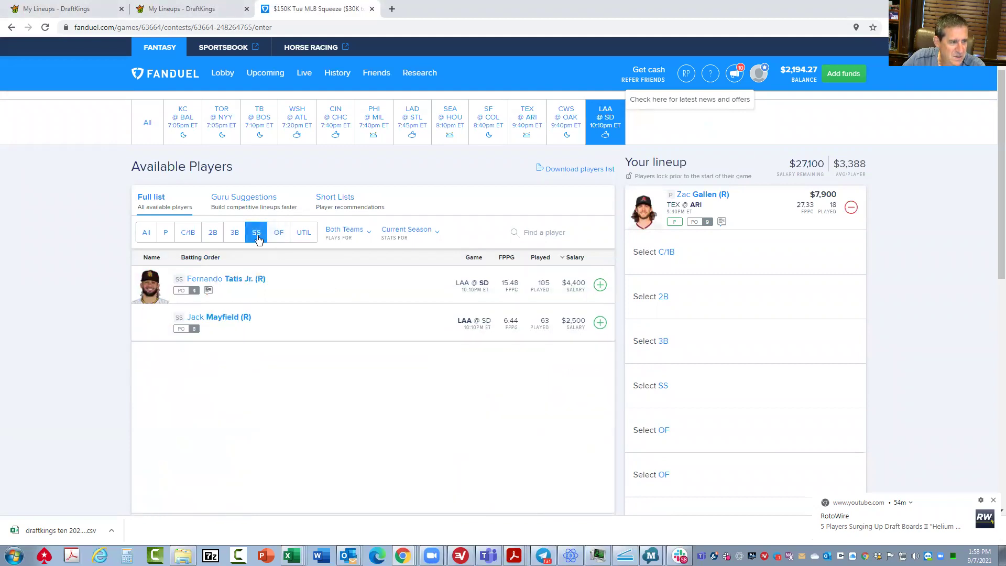
pyautogui.click(601, 285)
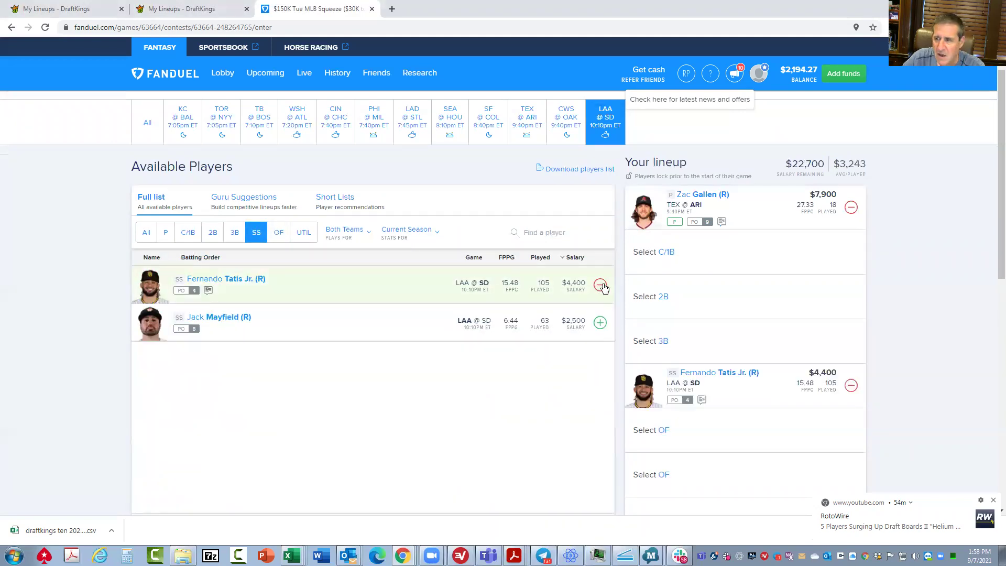
pyautogui.click(240, 232)
pyautogui.click(598, 285)
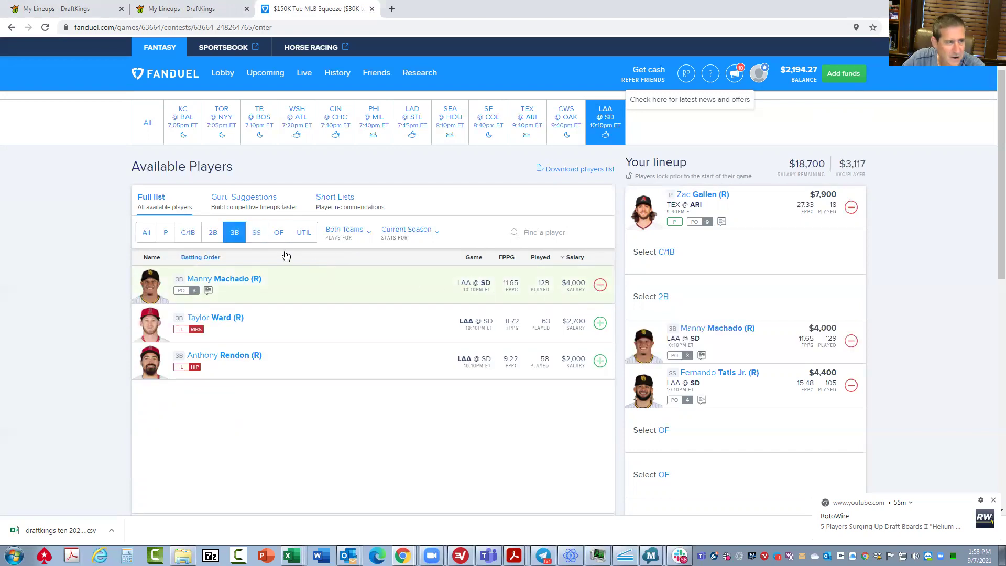
# - List the LAA @ SD outfielders and add Wil Myers to the lineup
pyautogui.click(278, 232)
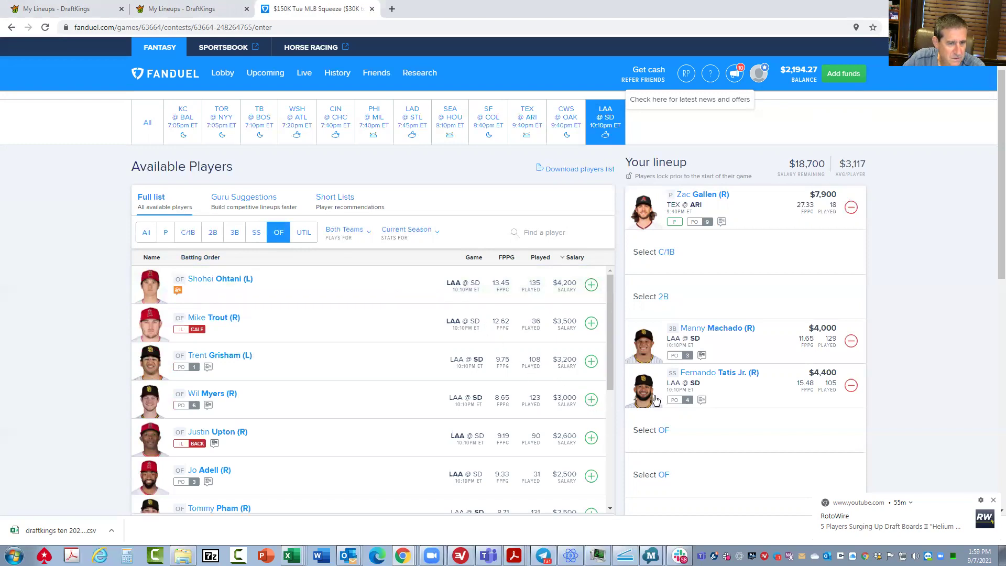
pyautogui.scroll(-1, 991, 218)
pyautogui.scroll(-2, 991, 231)
pyautogui.scroll(1, 476, 352)
pyautogui.doubleClick(591, 335)
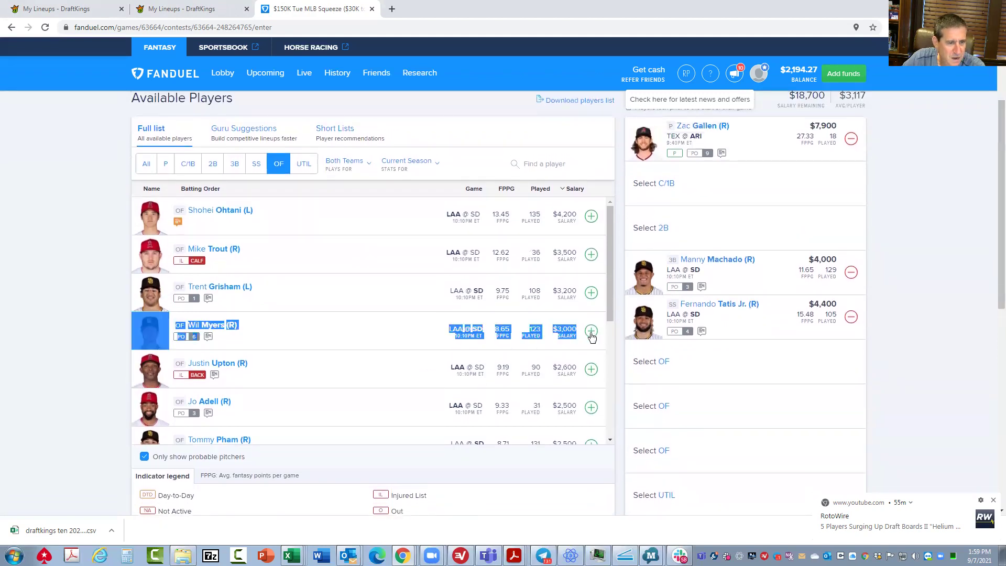
pyautogui.click(591, 335)
# - Find Jake Cronenworth by searching for "cr" and add him in the C/1B slot
pyautogui.click(209, 167)
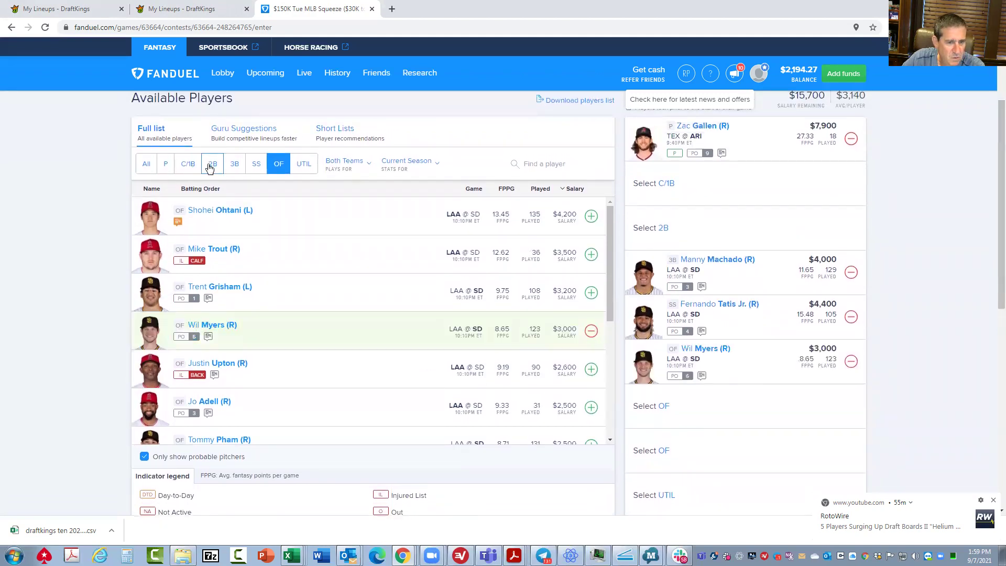
pyautogui.click(210, 164)
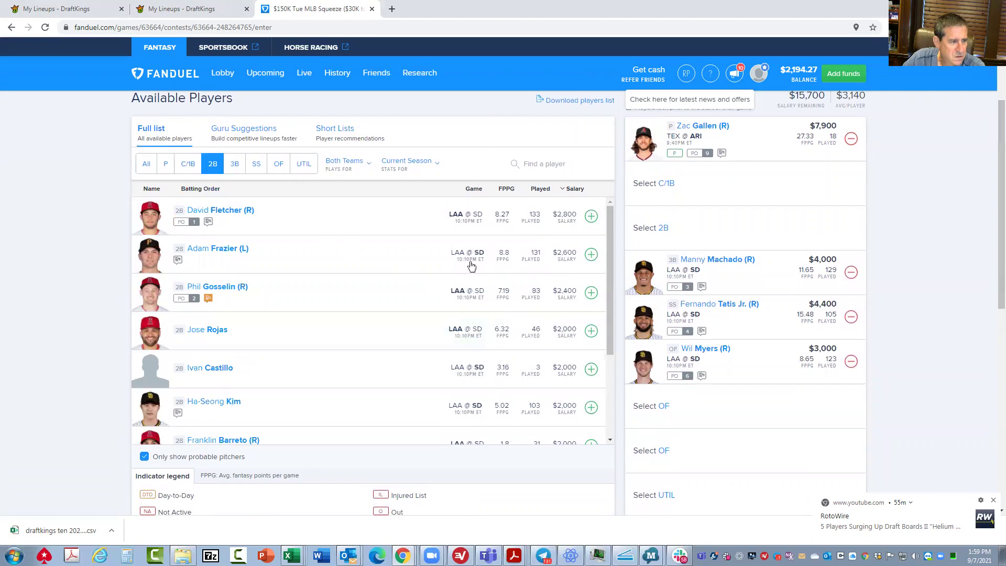
pyautogui.click(543, 163)
pyautogui.write('cr')
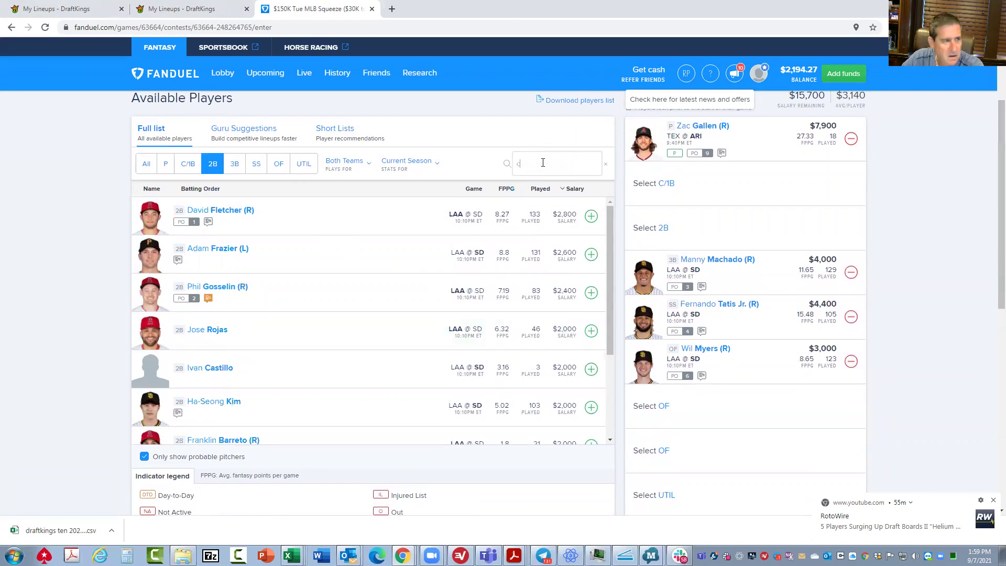
pyautogui.click(600, 215)
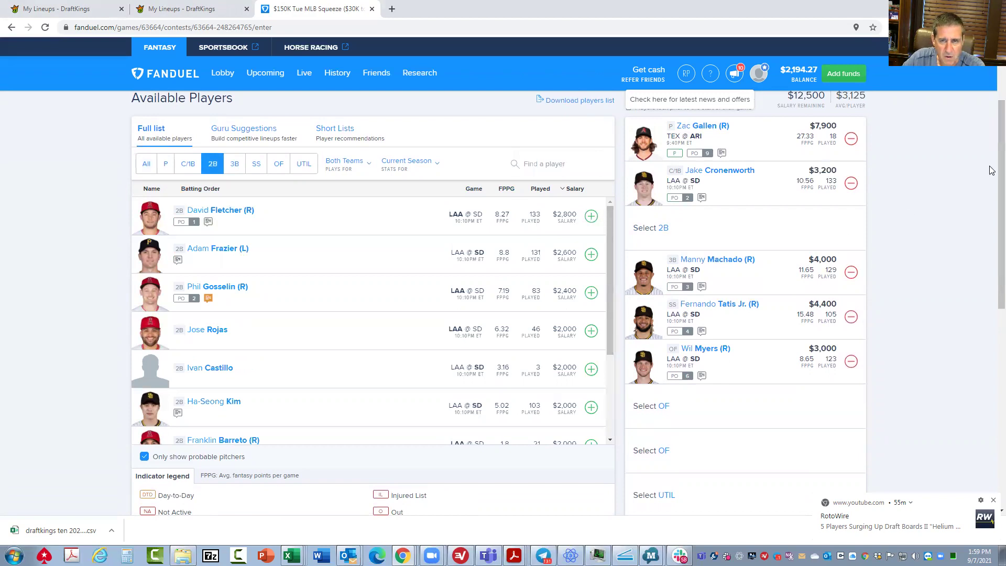
# - Bring up the list of open Excel workbooks
pyautogui.scroll(1, 985, 175)
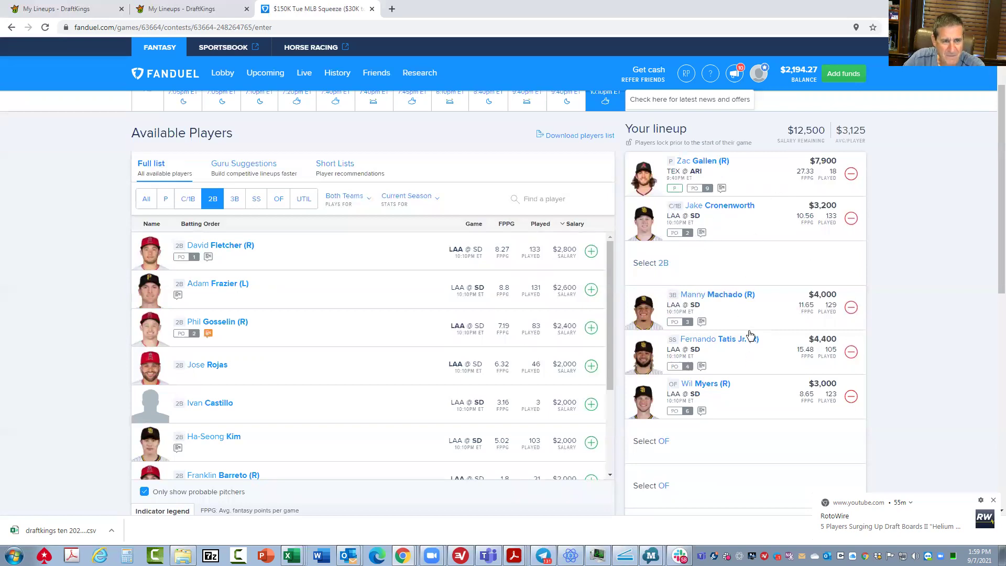
pyautogui.scroll(1, 992, 142)
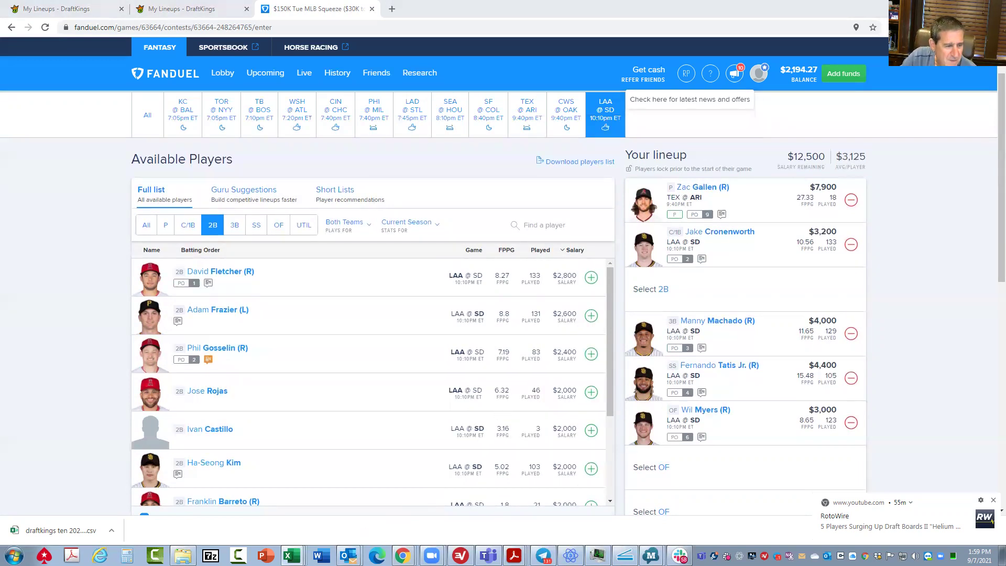
pyautogui.moveTo(292, 555)
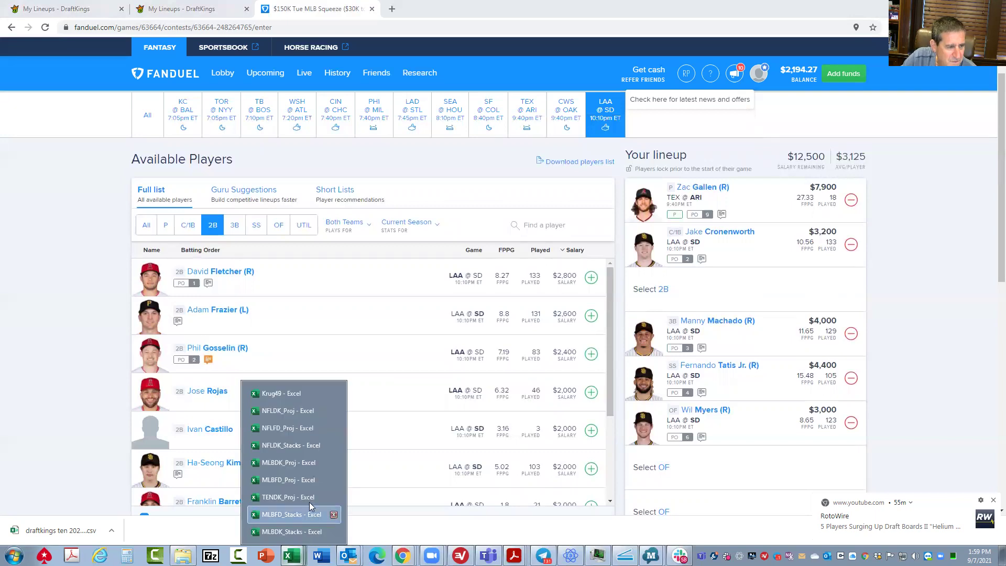